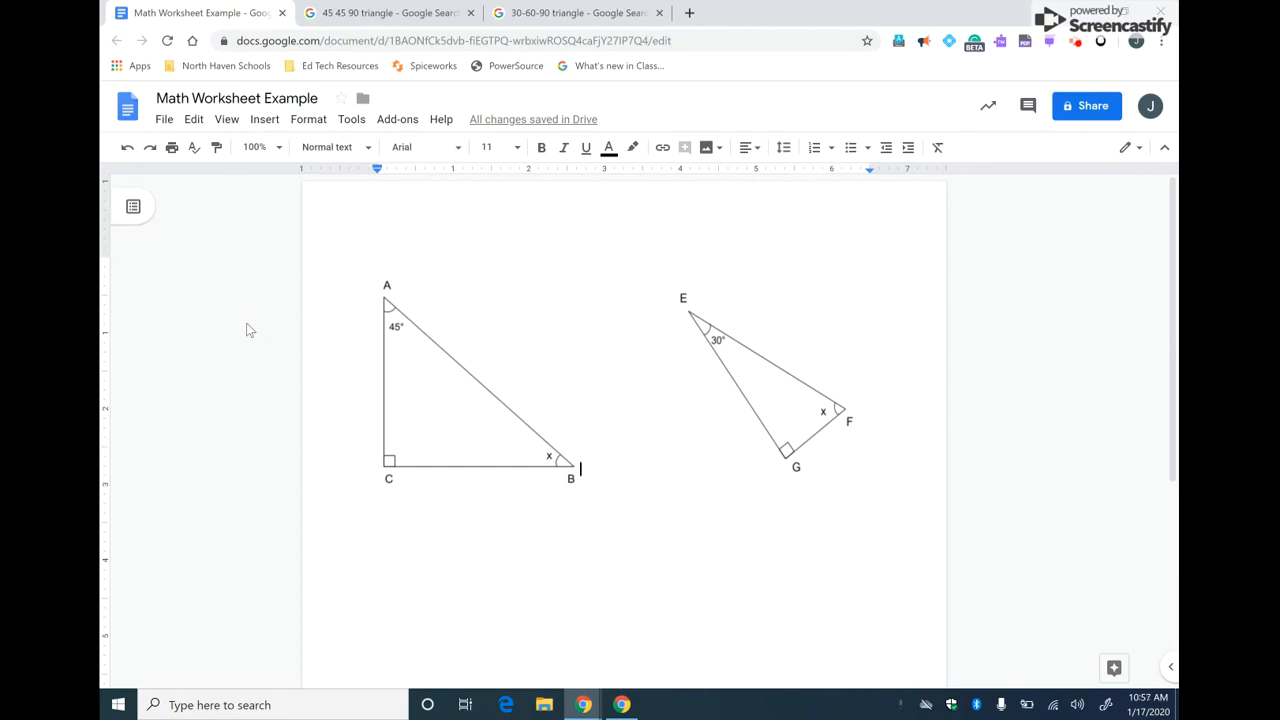
Write 45° below triangle ABC, adding the degree sign by searching the special characters for "degree".
click(395, 535)
text(45)
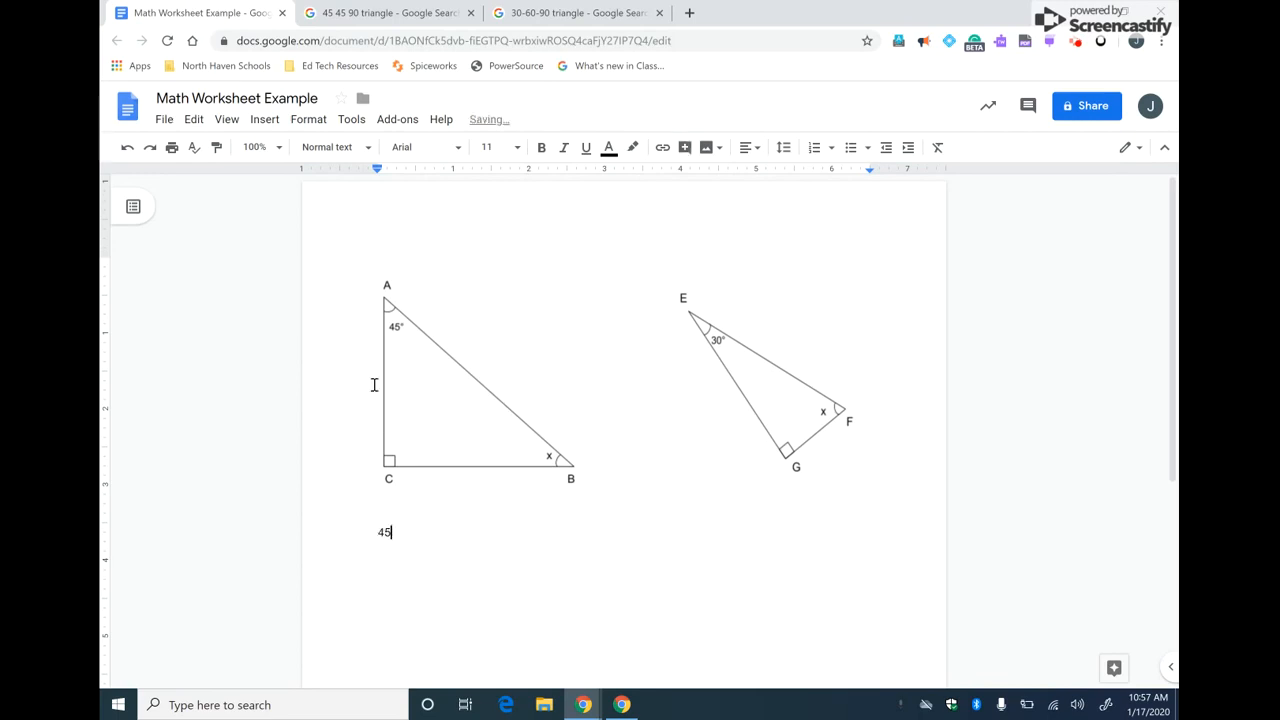
click(264, 119)
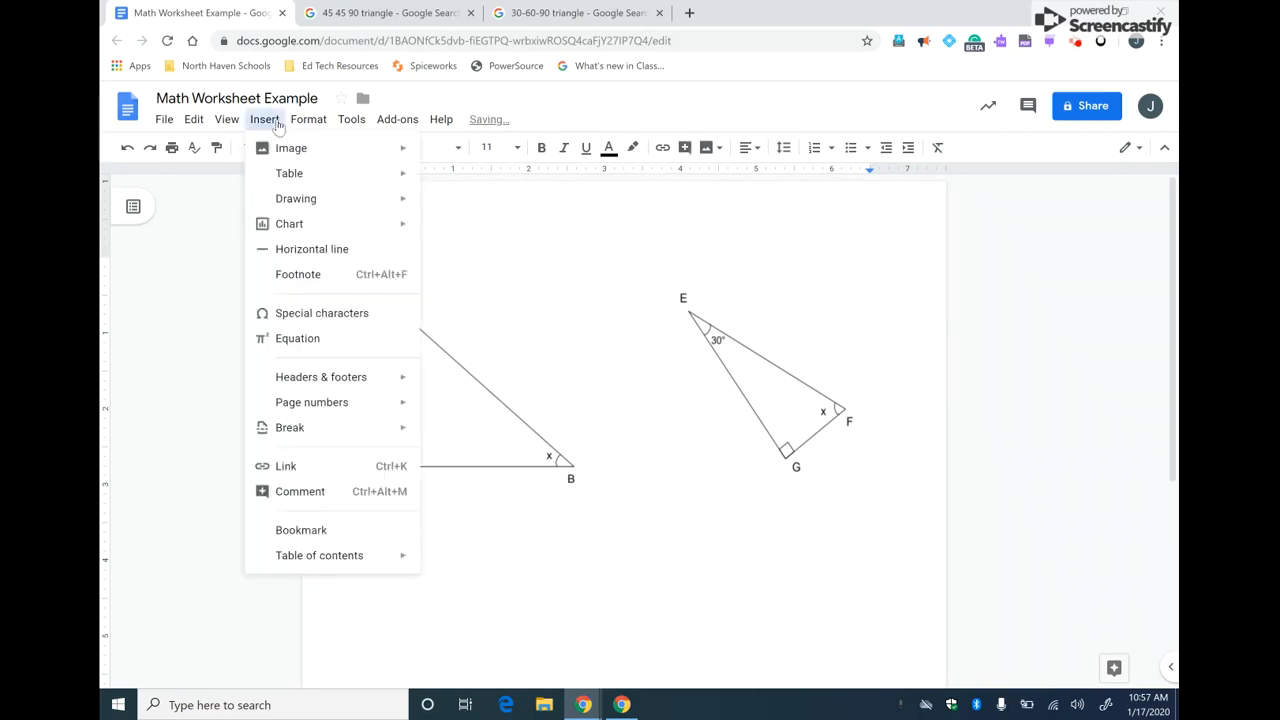
click(319, 322)
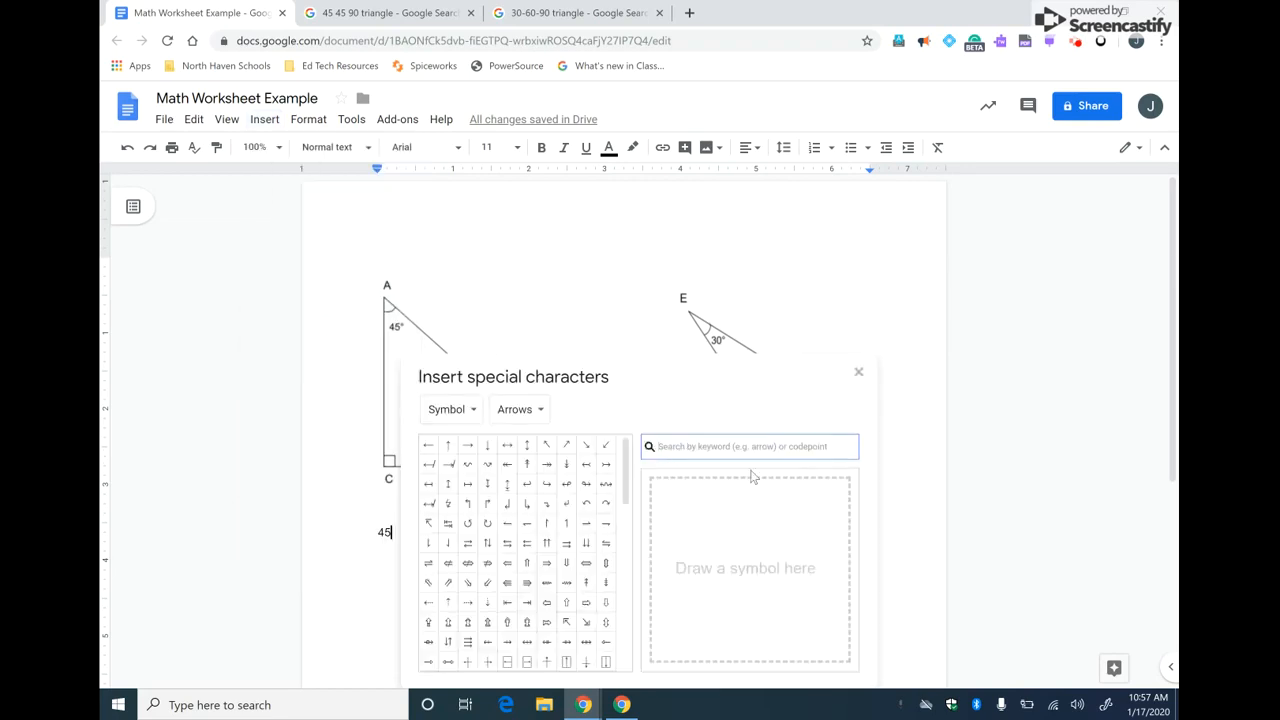
text(degree)
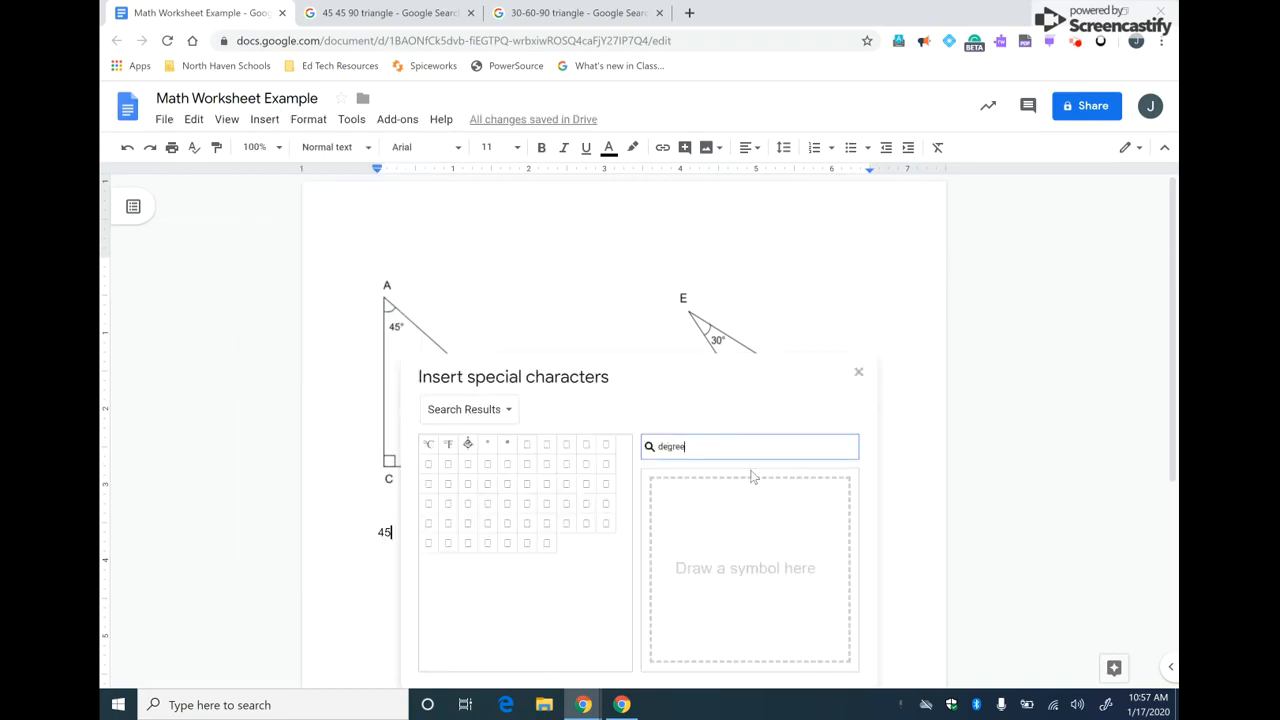
click(488, 444)
click(488, 444)
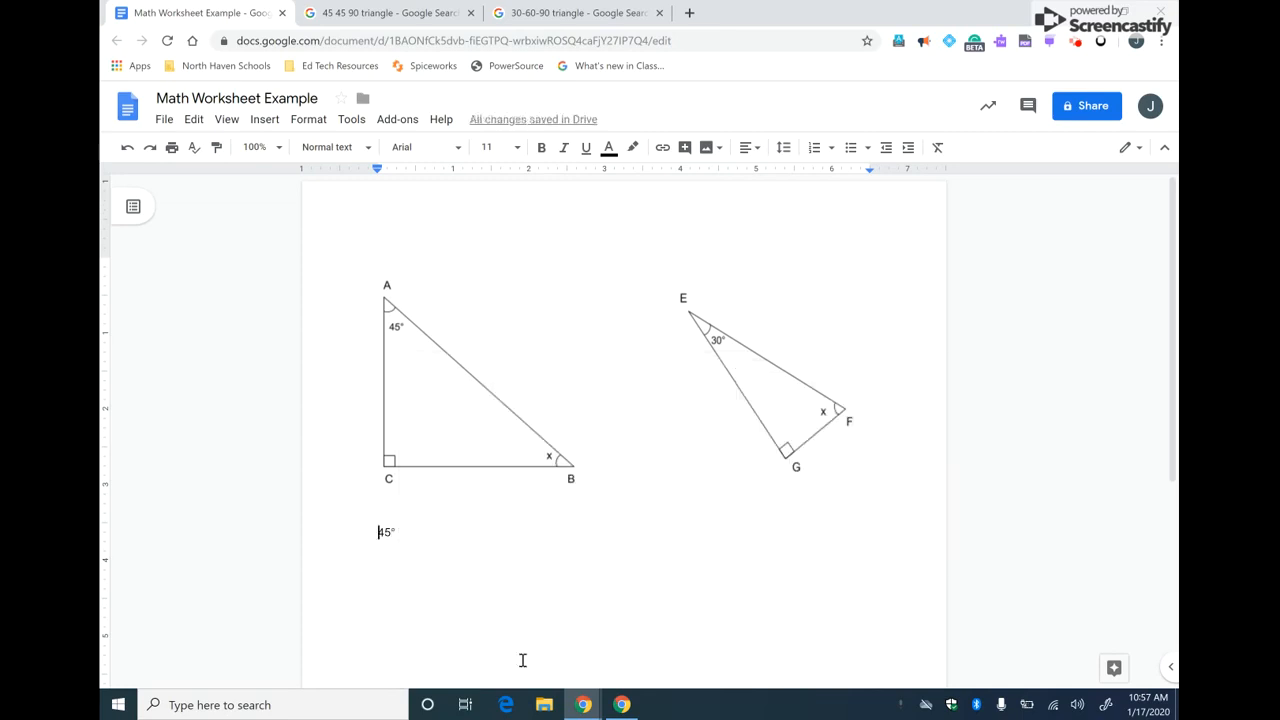
Copy the 45° text below the triangle and start a new line beneath it.
key(shift+Right)
key(shift+Right)
right_click(391, 532)
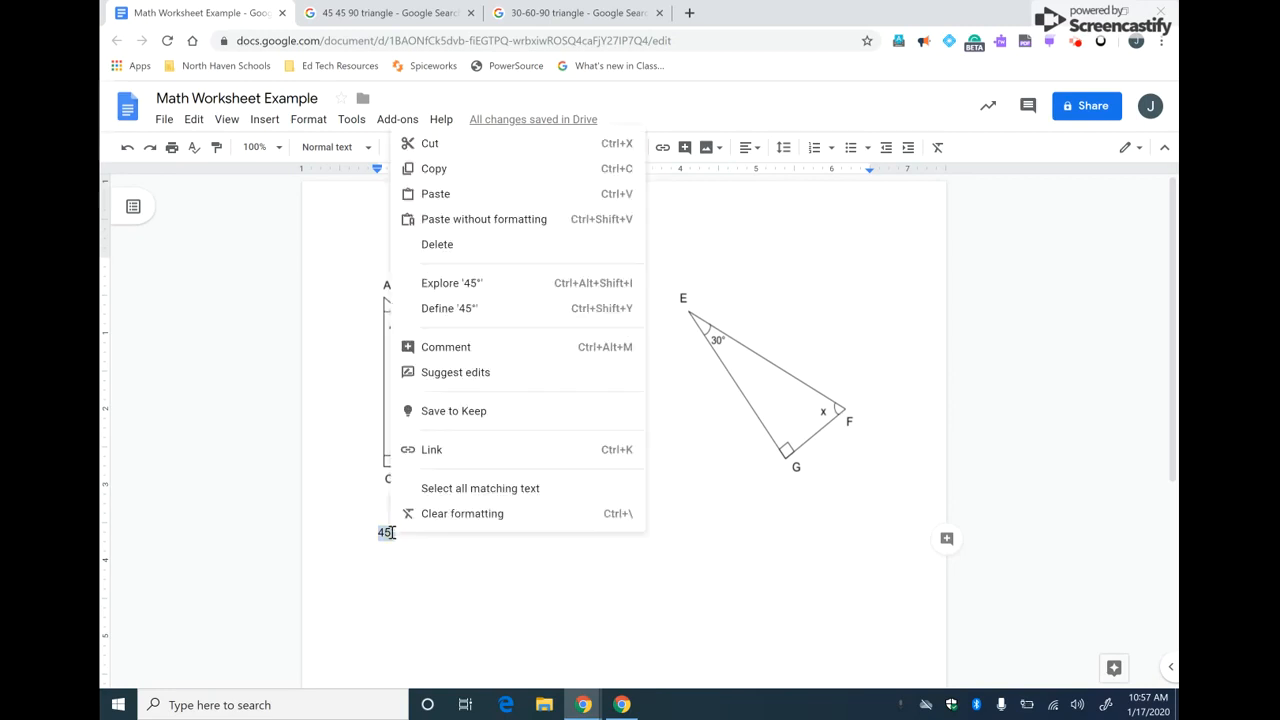
click(521, 169)
click(396, 534)
key(Return)
key(Return)
key(Return)
key(Return)
key(Return)
key(Return)
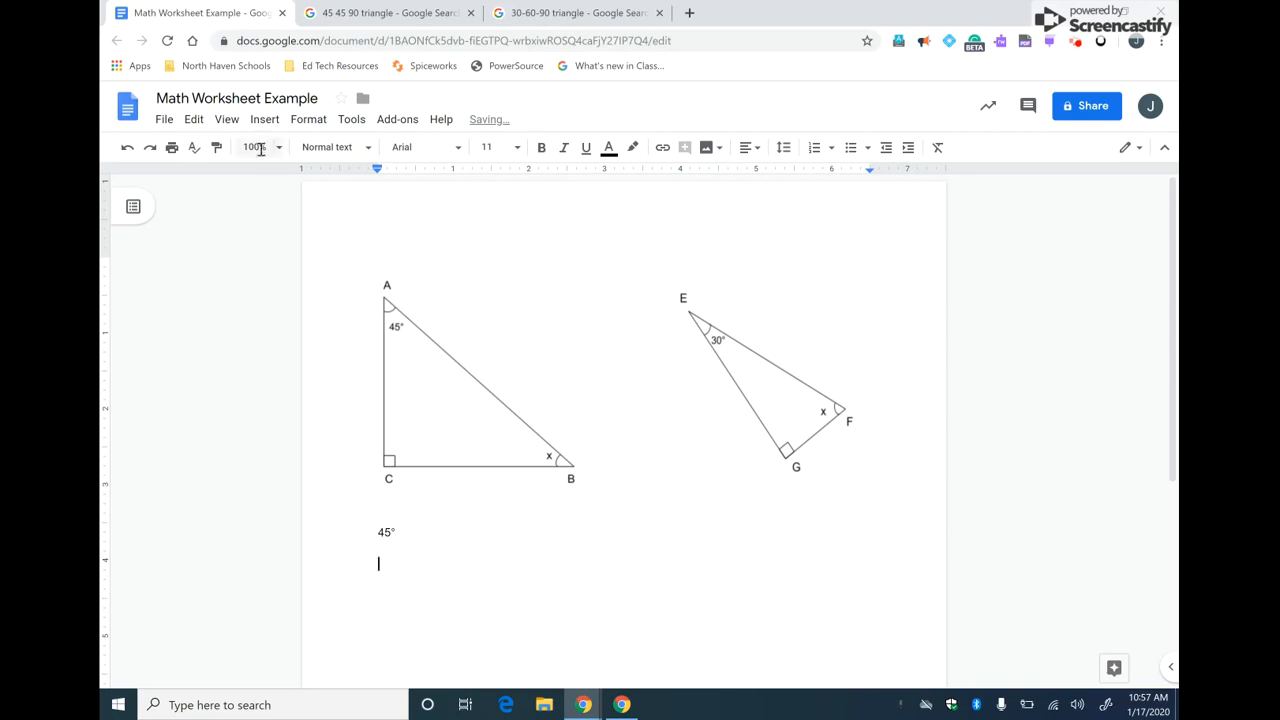
Paste the copied 45° text into a new drawing and shrink its text box to fit the text.
click(267, 120)
mouse_move(354, 201)
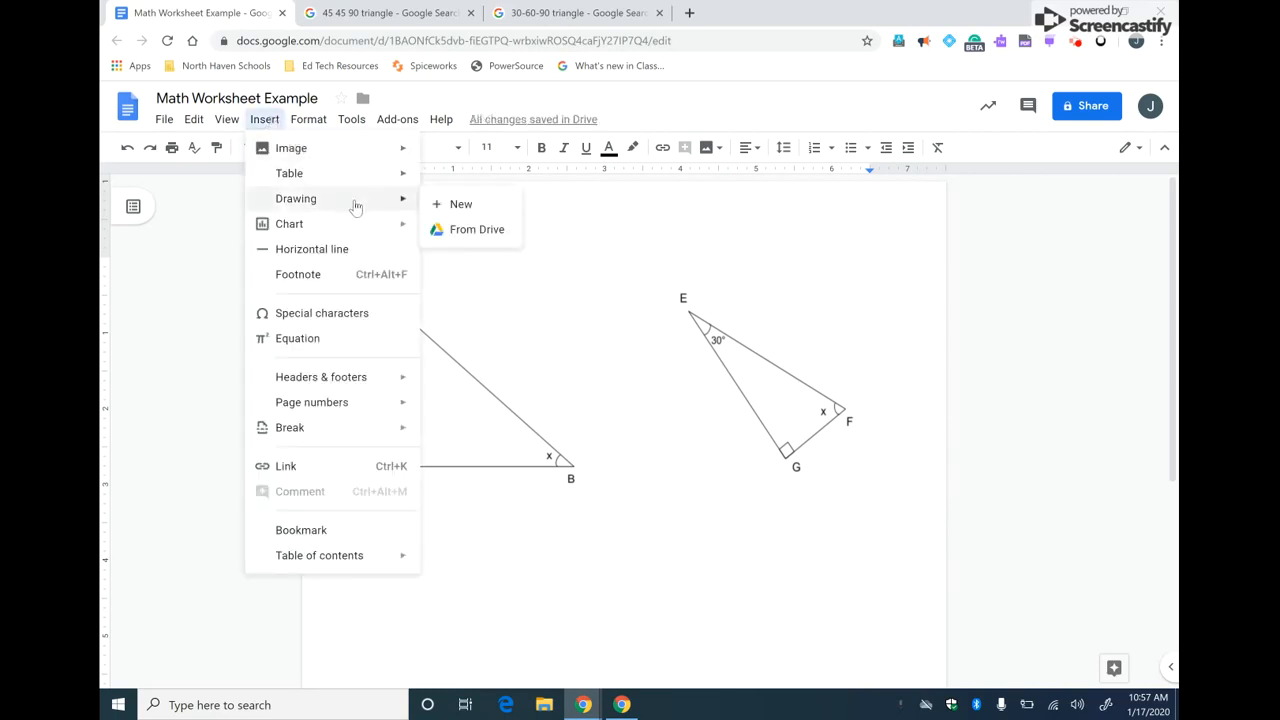
click(461, 206)
key(ctrl+v)
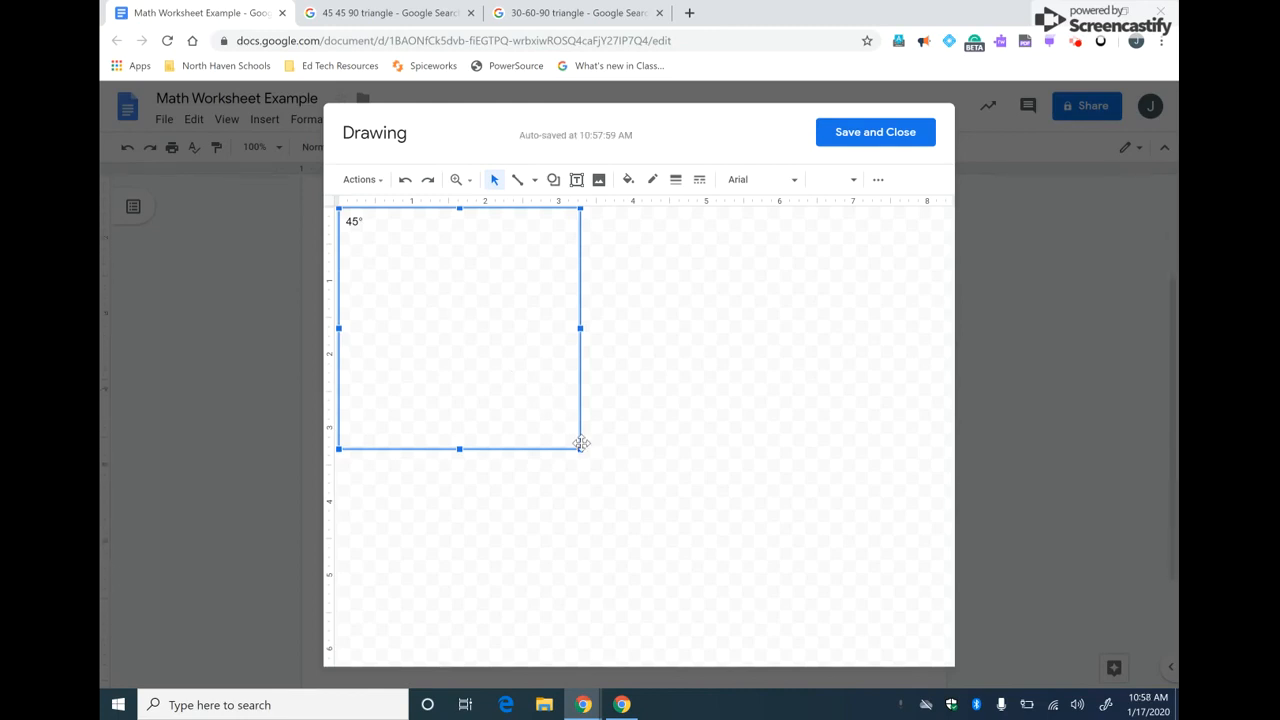
drag(580, 449, 377, 236)
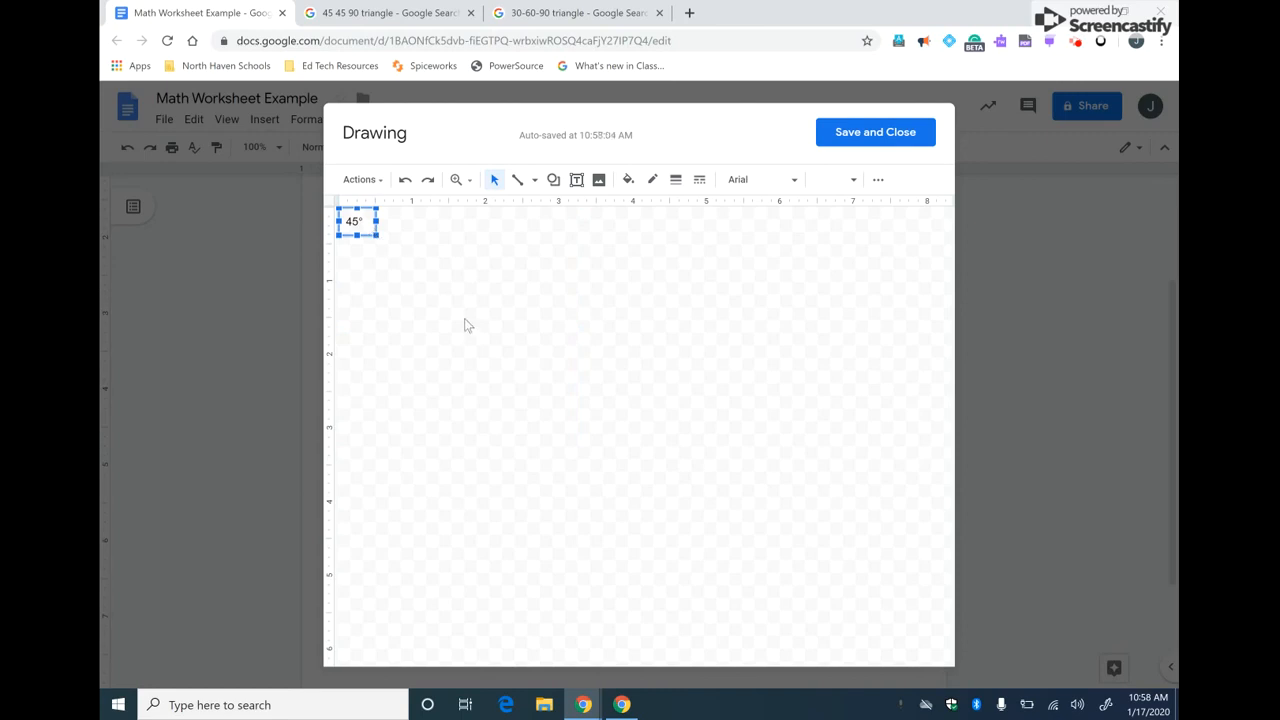
click(473, 330)
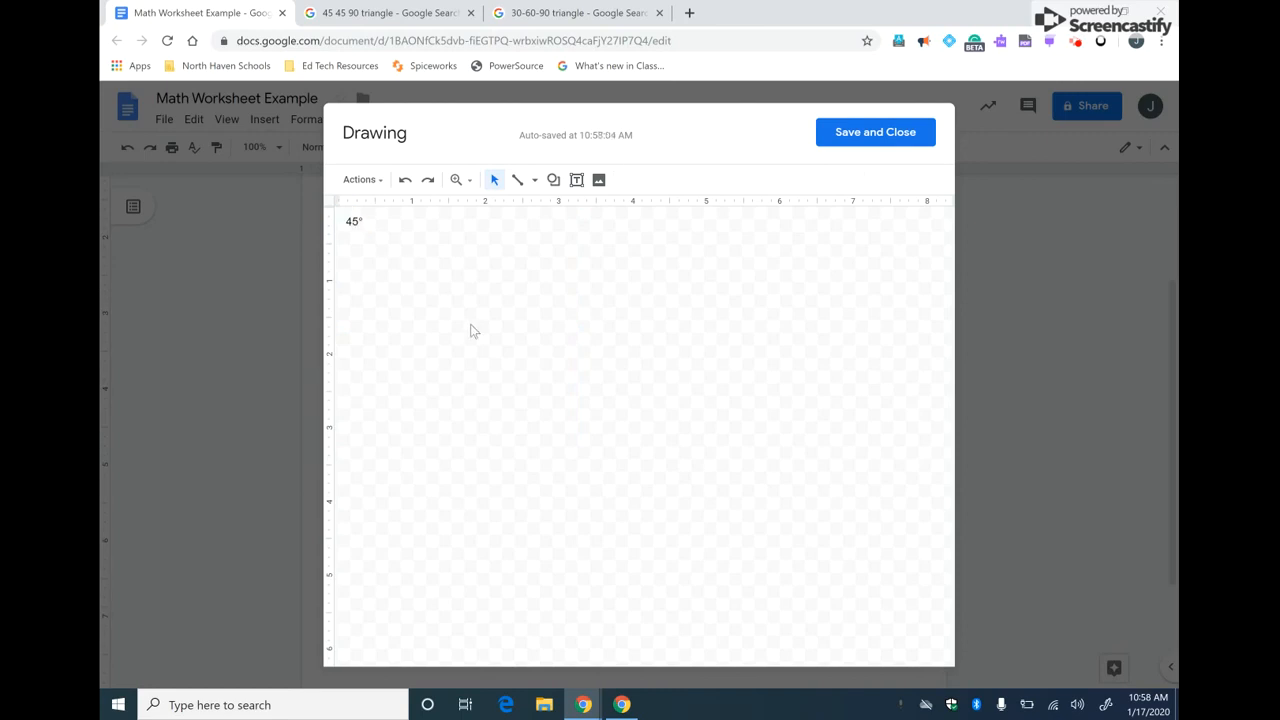
Draw a right triangle about 2.3 inches wide and high near the middle of the canvas, with a transparent fill.
click(555, 182)
mouse_move(650, 209)
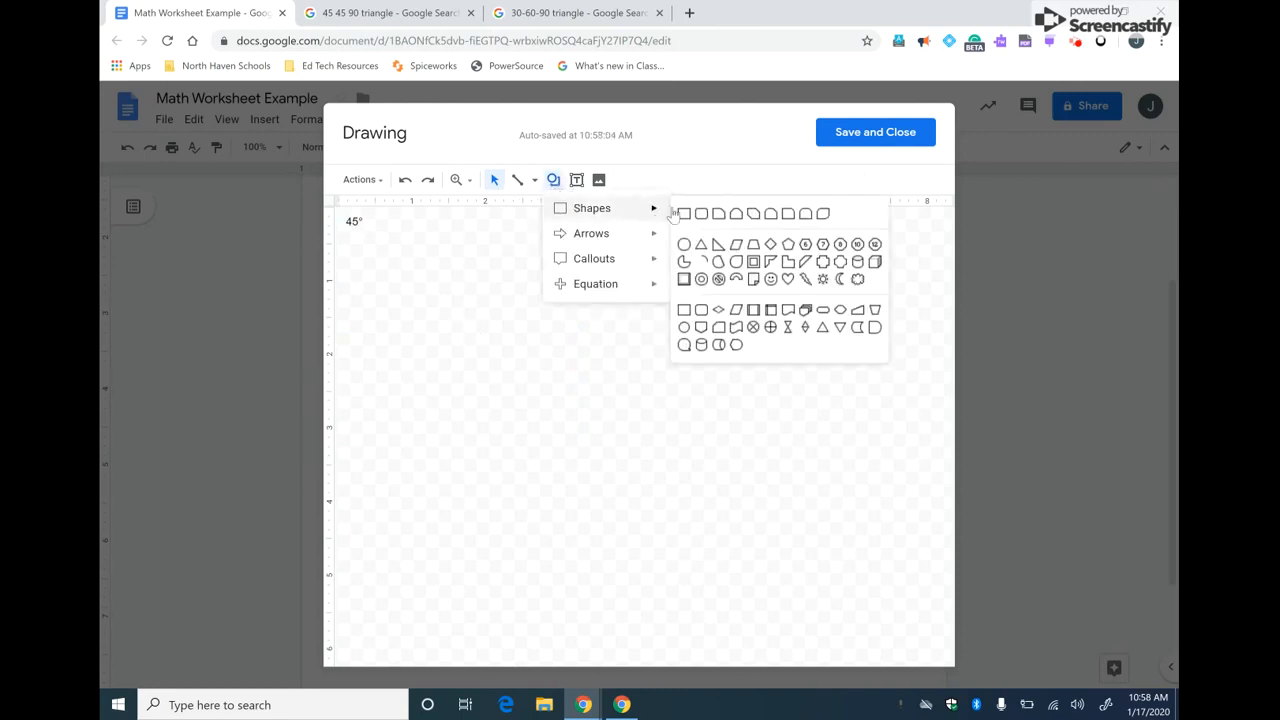
click(718, 246)
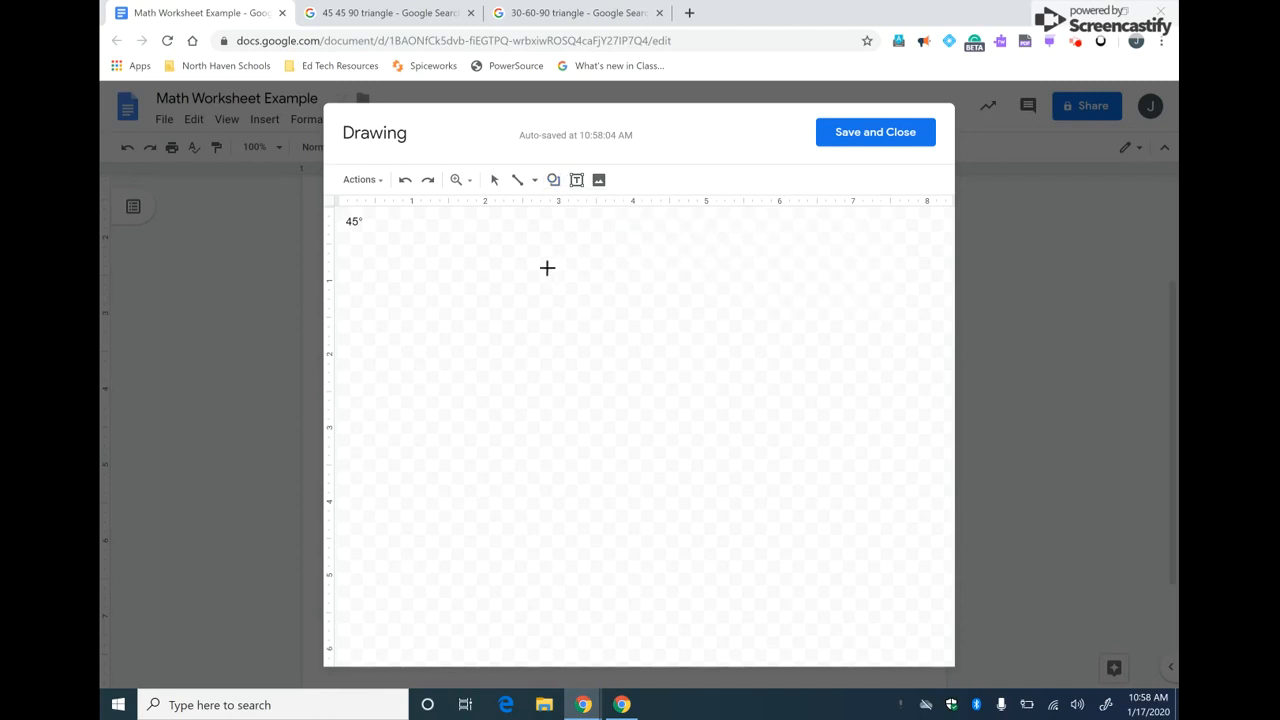
drag(547, 268, 670, 437)
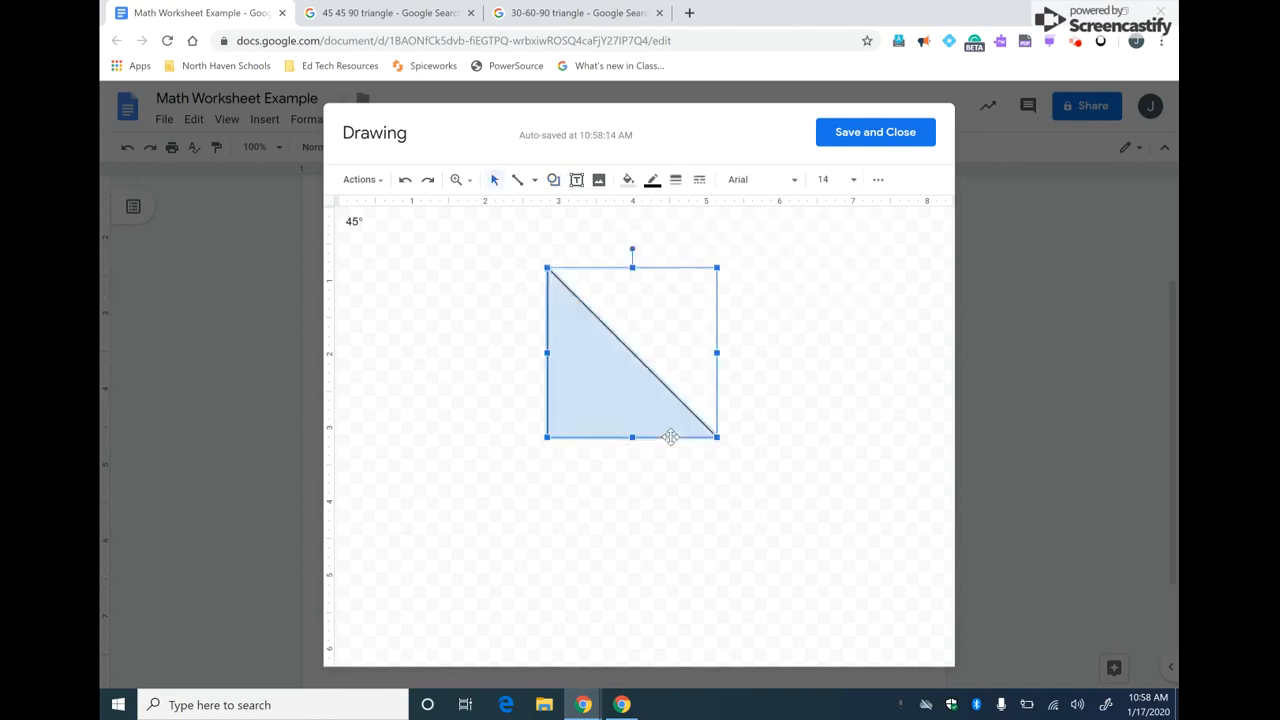
click(623, 190)
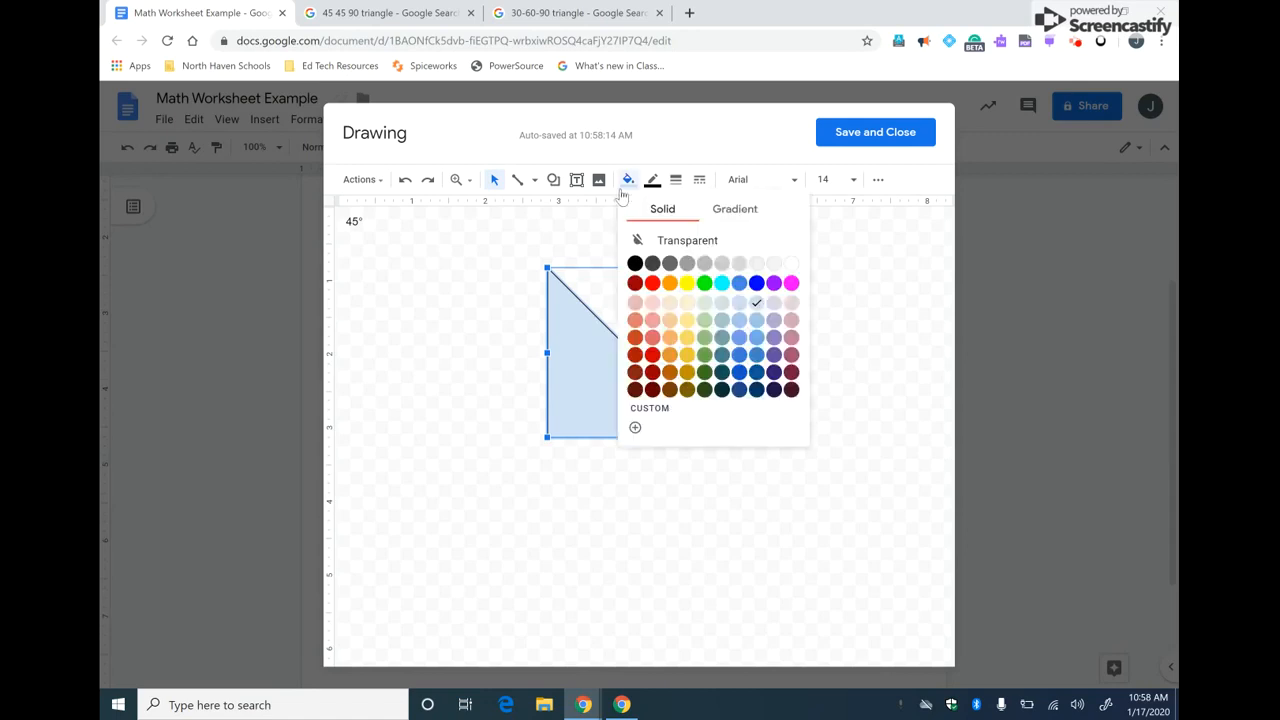
click(661, 240)
click(763, 326)
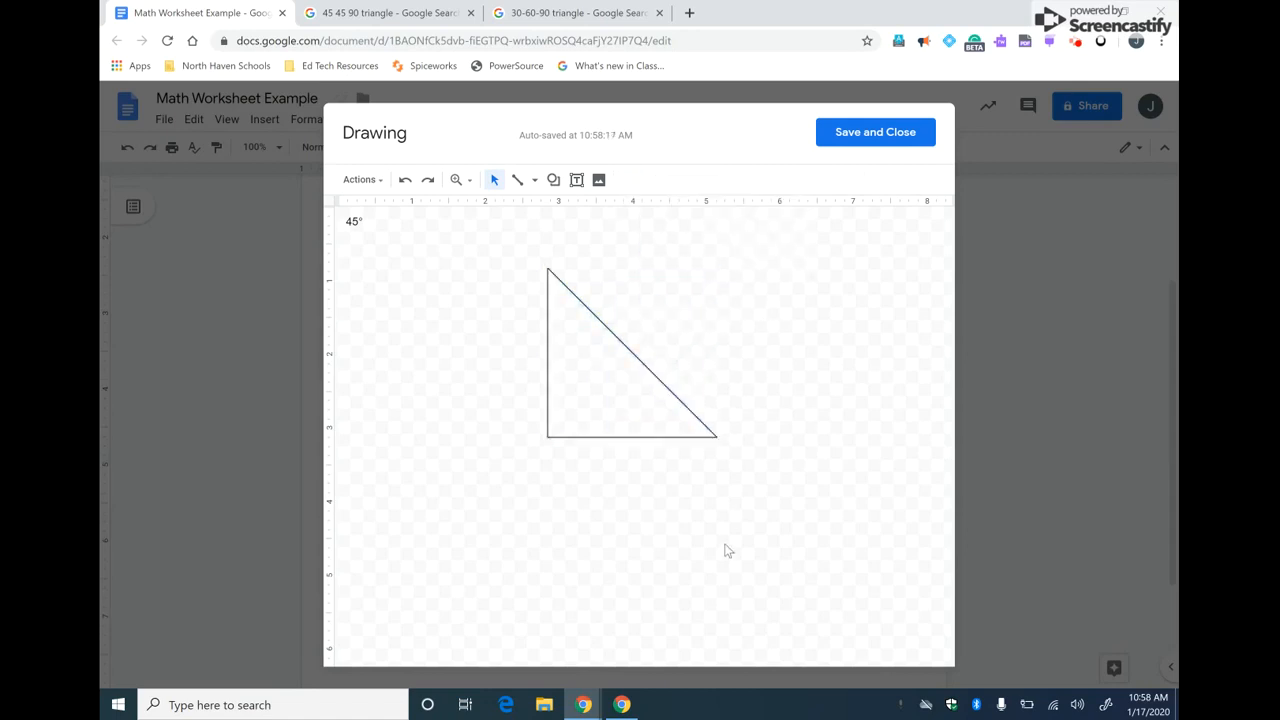
Move the 45° label inside the triangle, just below its top vertex.
click(357, 220)
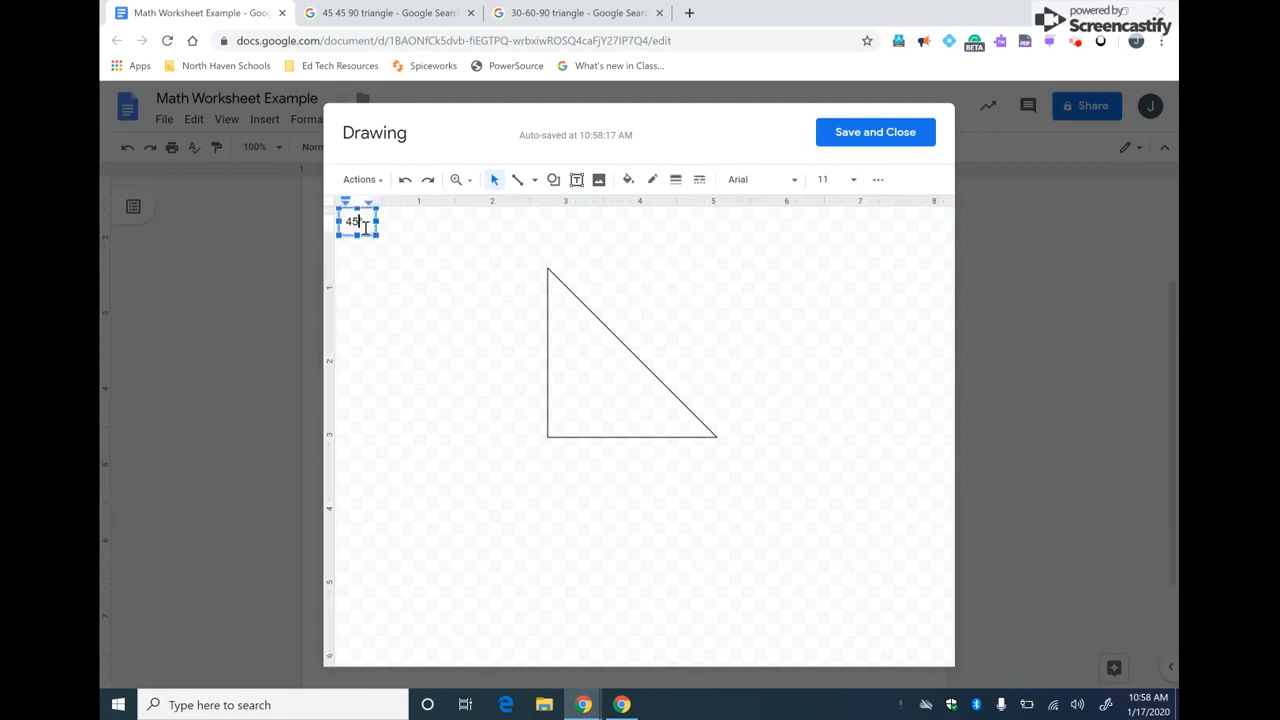
drag(366, 228, 577, 307)
click(651, 256)
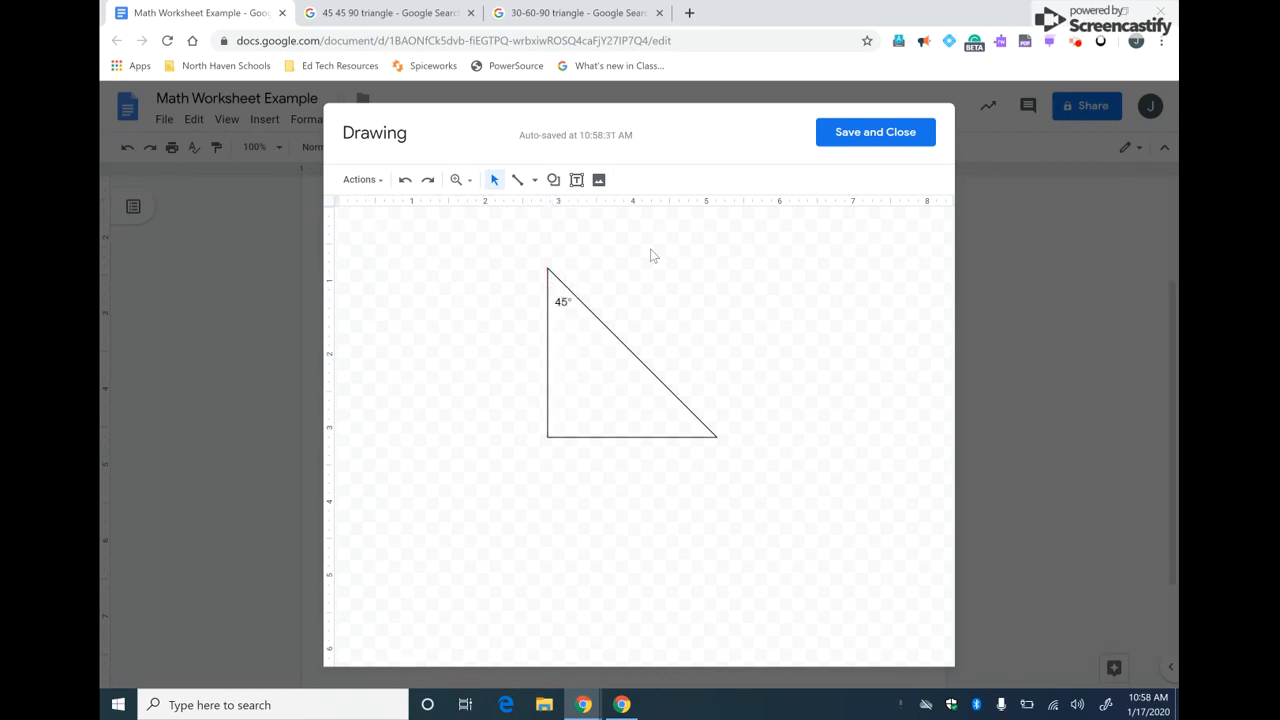
Add a small text box reading "x" inside the triangle's lower right angle and nudge it closer to the corner.
click(577, 181)
drag(660, 412, 689, 432)
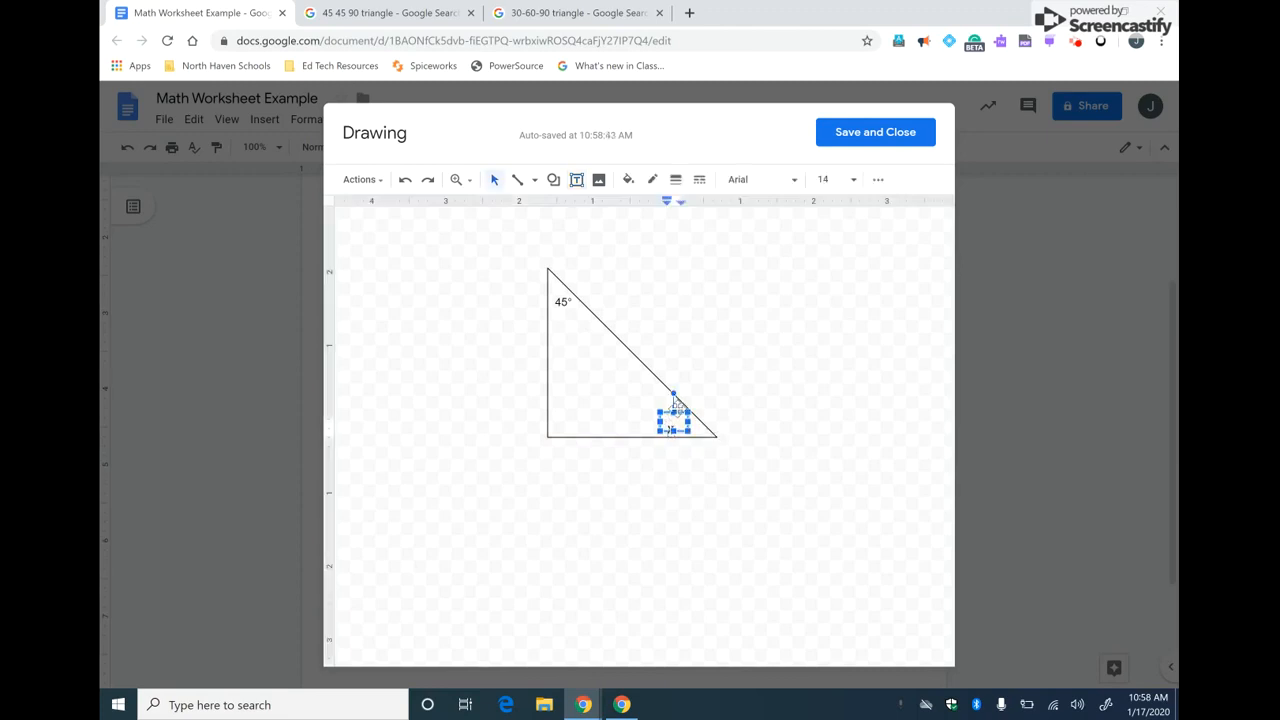
text(x)
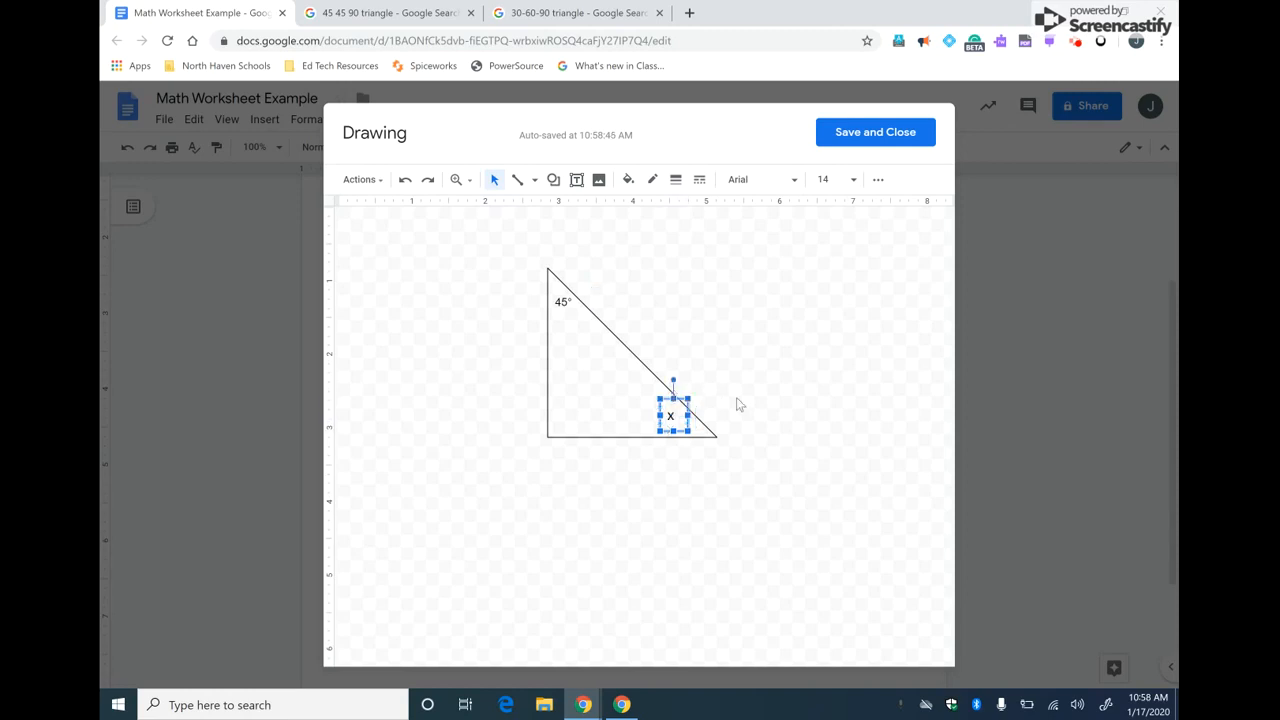
key(Down)
key(Down)
key(Right)
key(Right)
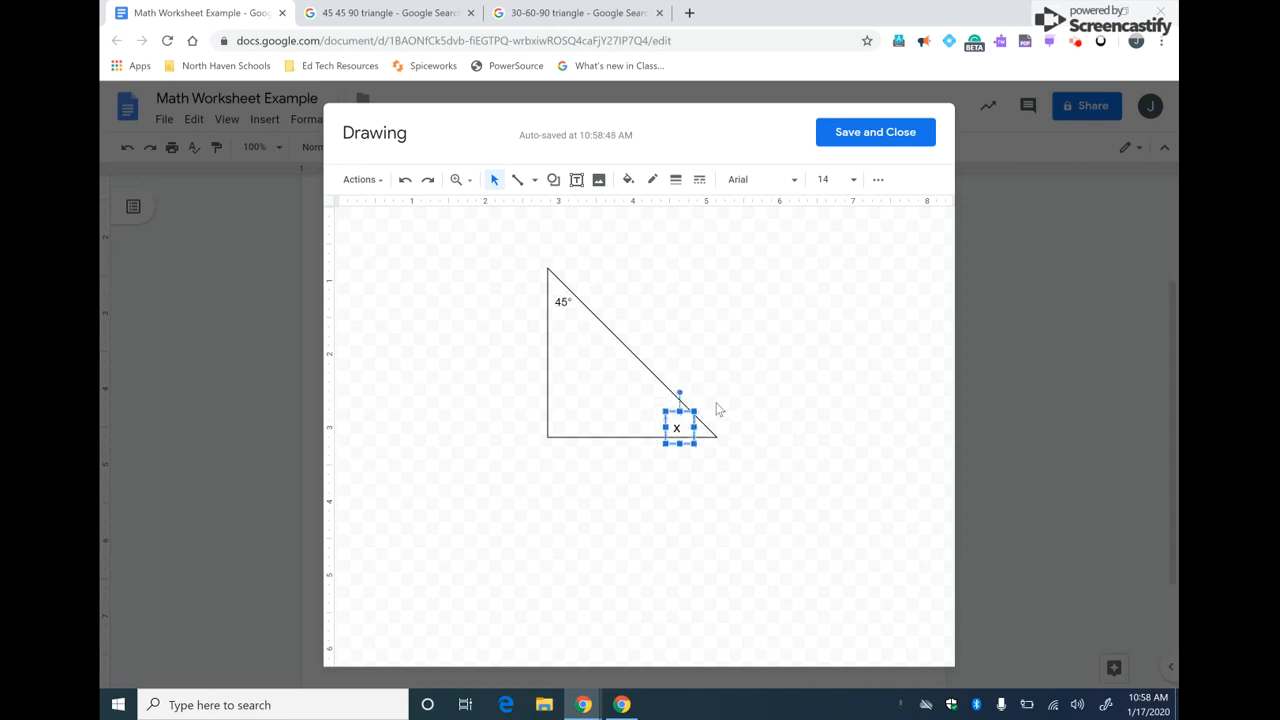
key(Left)
click(718, 368)
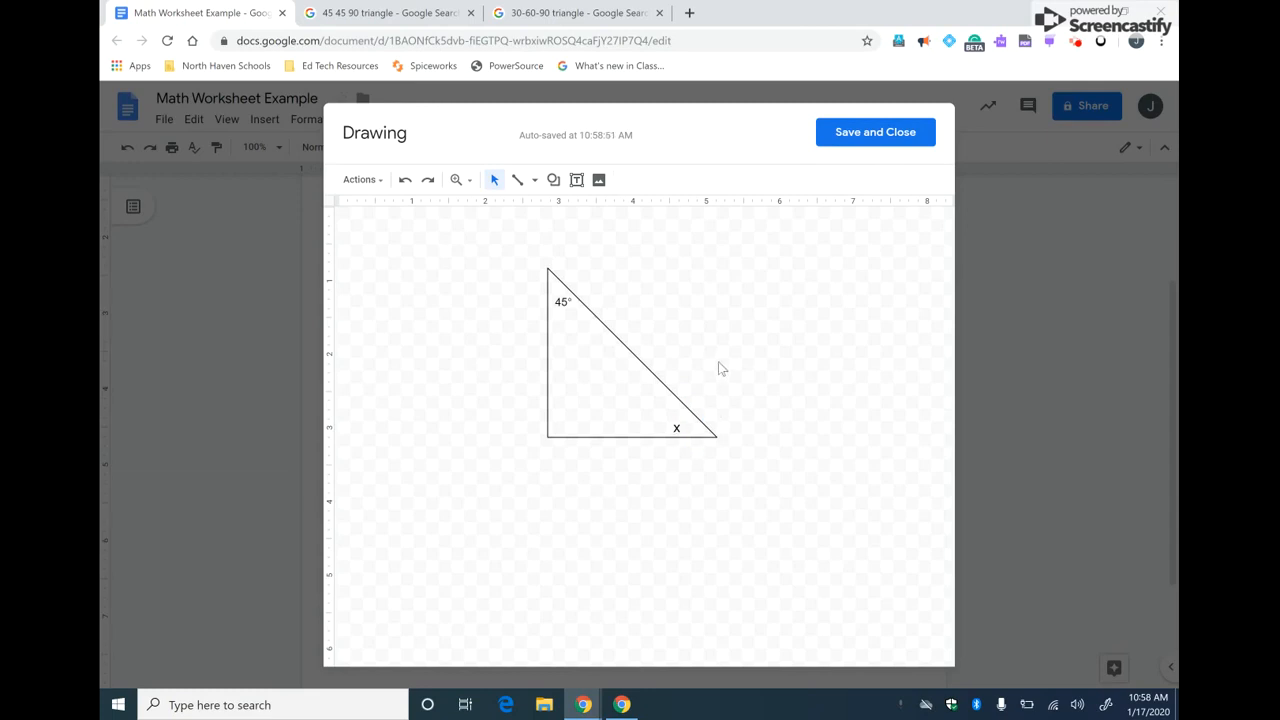
Draw a small square in the triangle's right-angle corner and make its fill transparent.
click(553, 179)
mouse_move(648, 220)
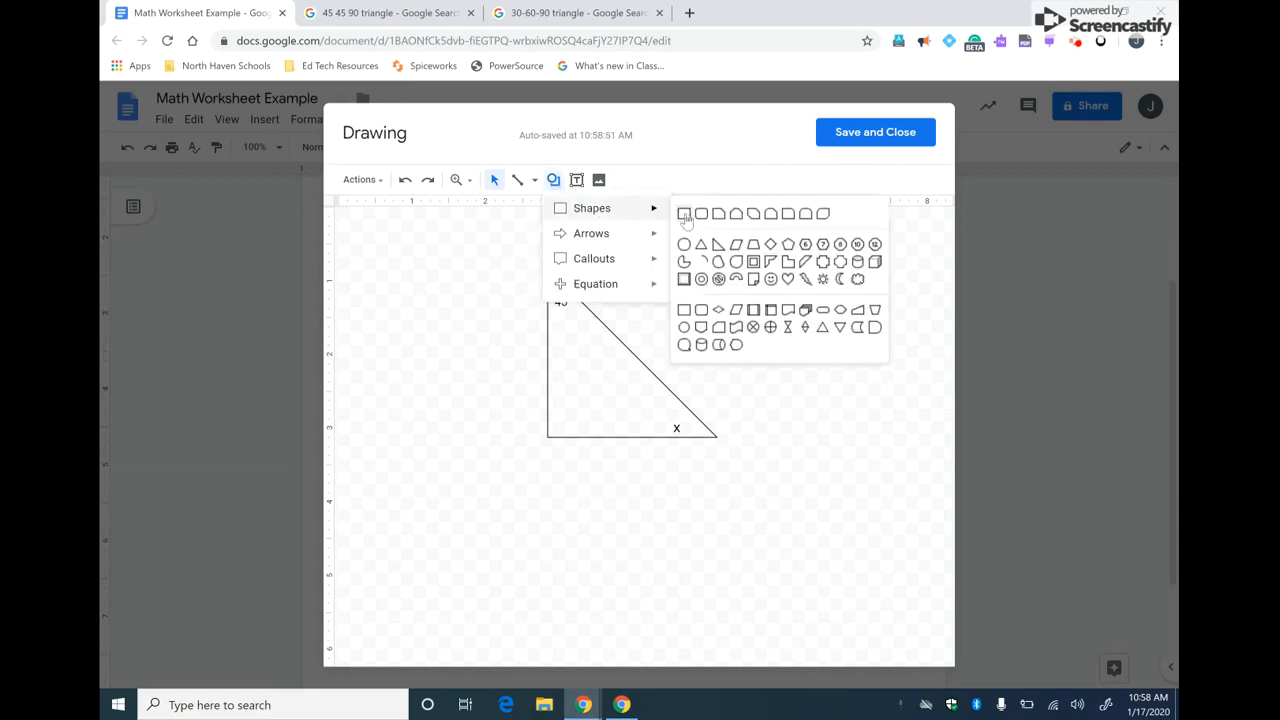
click(684, 214)
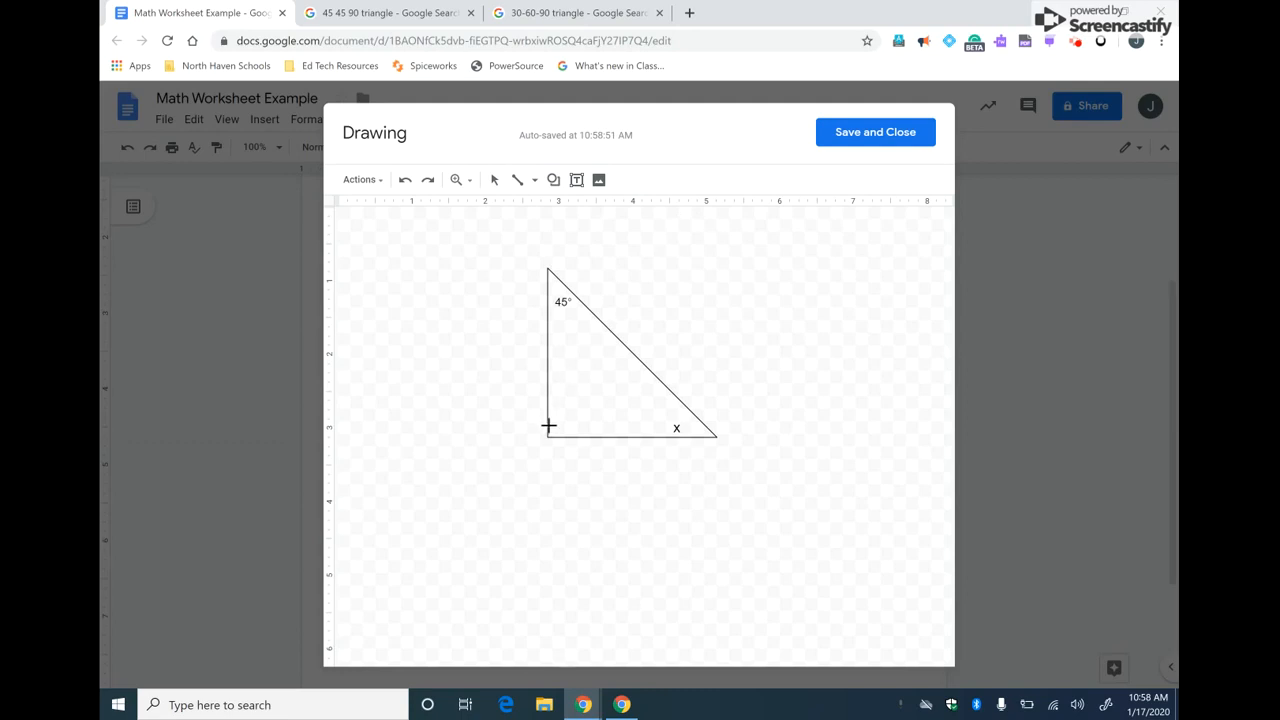
drag(552, 431, 561, 436)
click(598, 473)
click(556, 430)
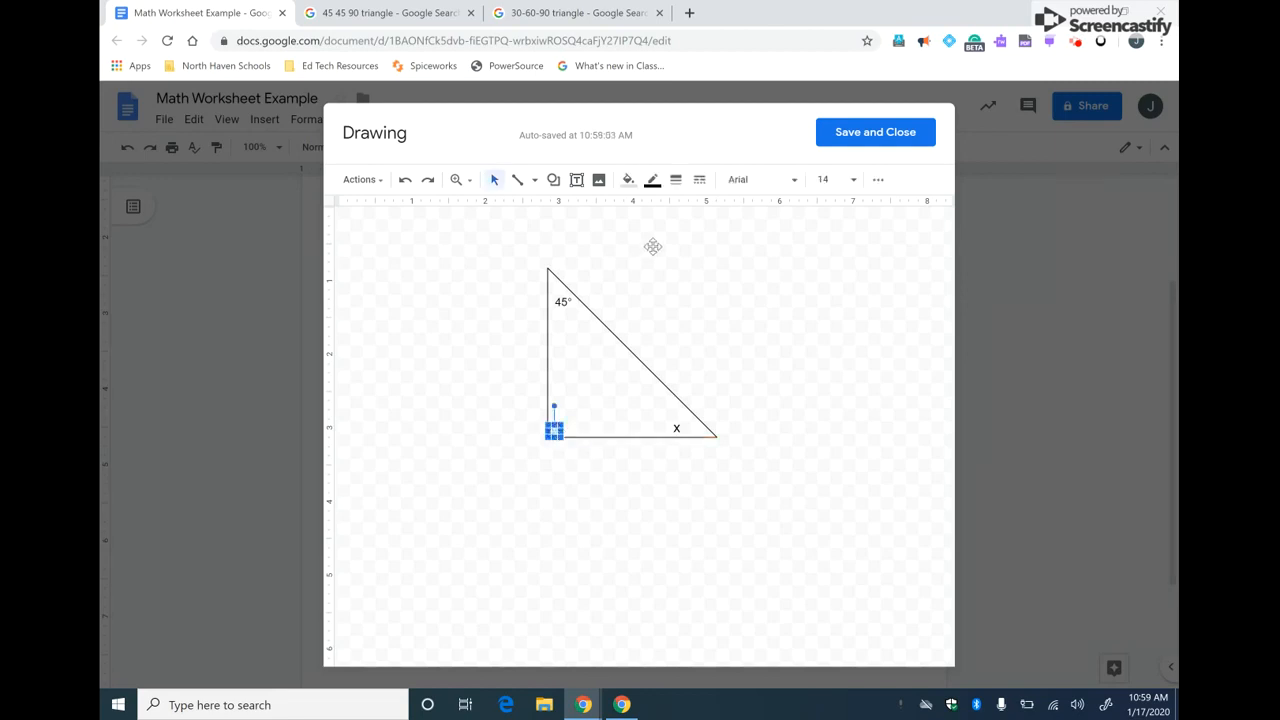
click(628, 180)
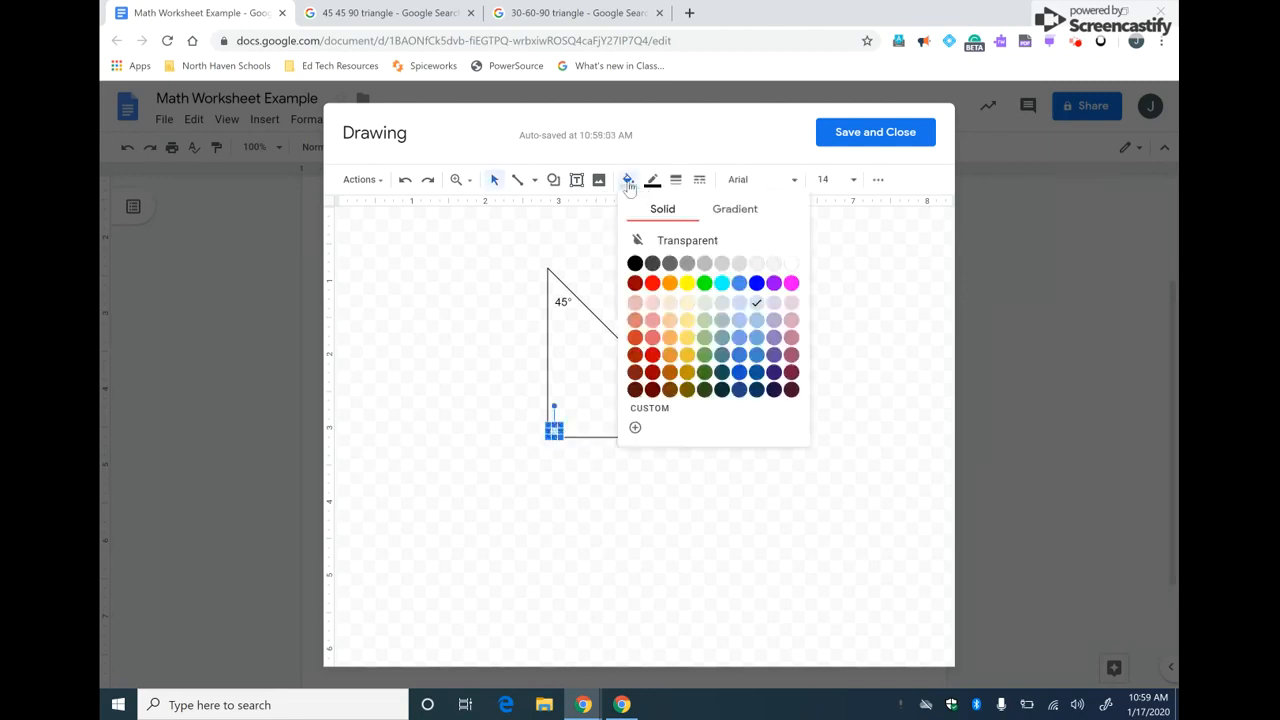
click(665, 240)
click(723, 314)
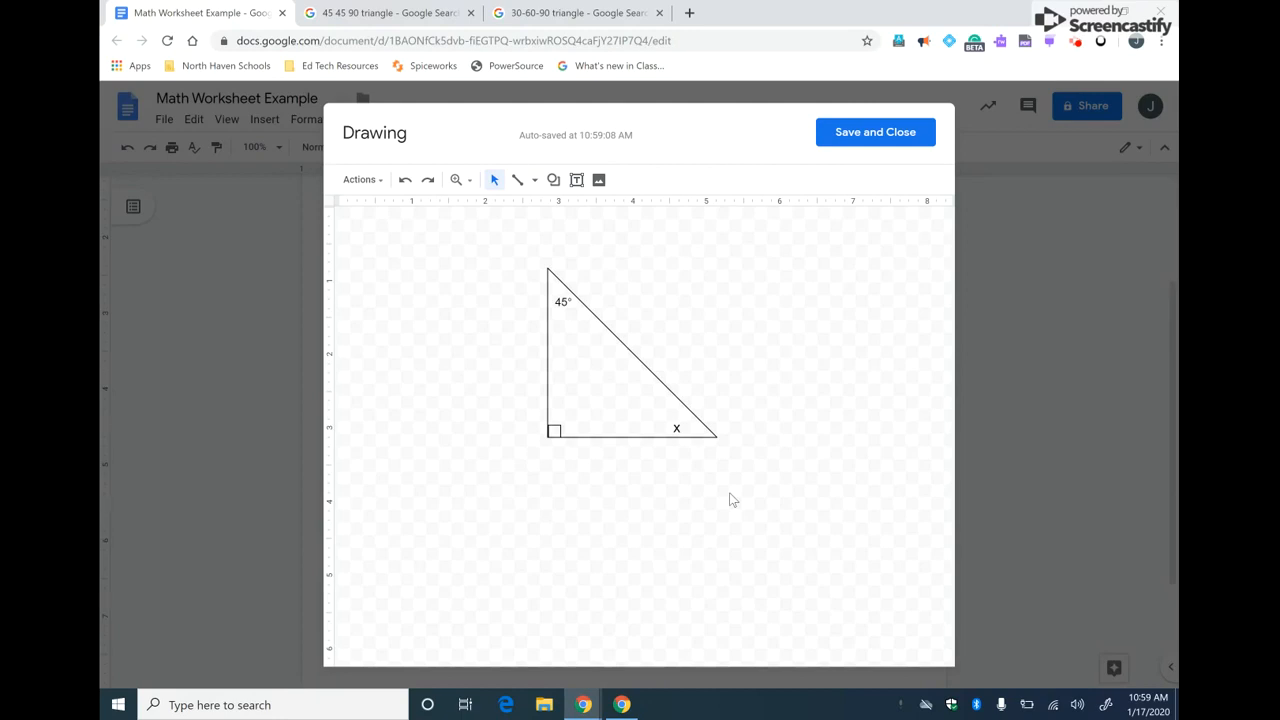
Align the small right-angle square exactly with the triangle's vertical and horizontal sides.
click(470, 182)
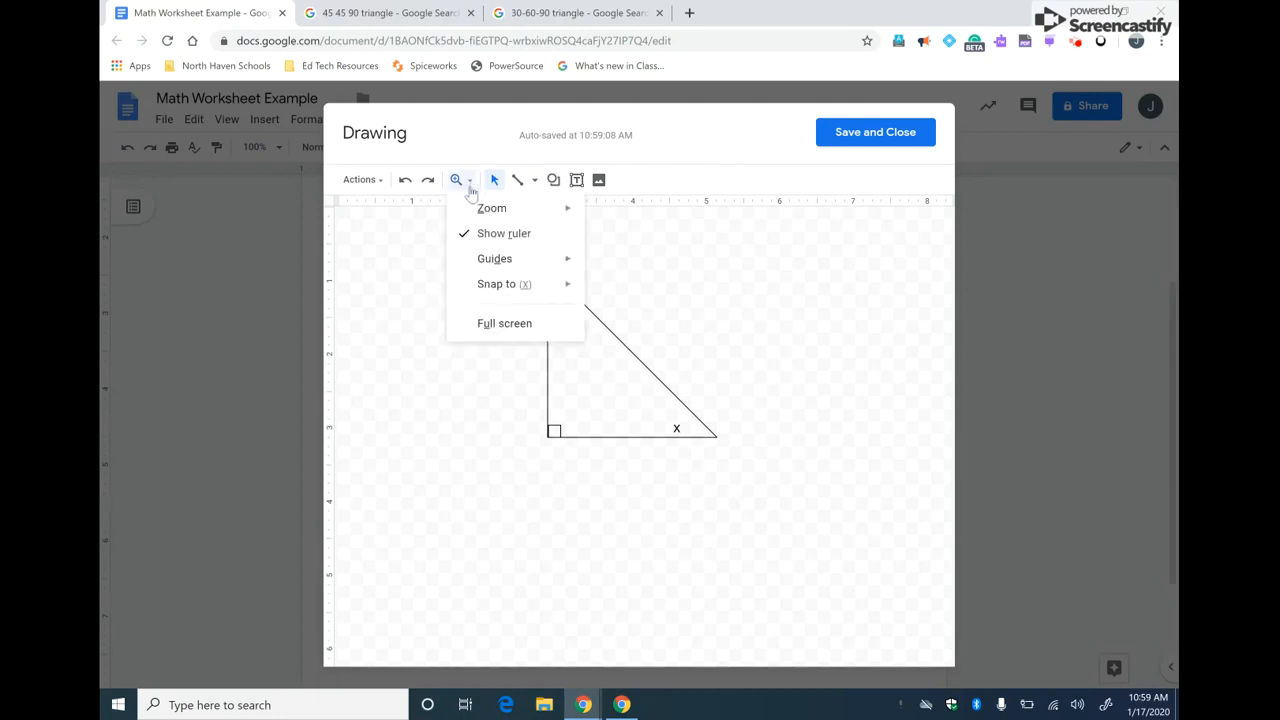
mouse_move(513, 213)
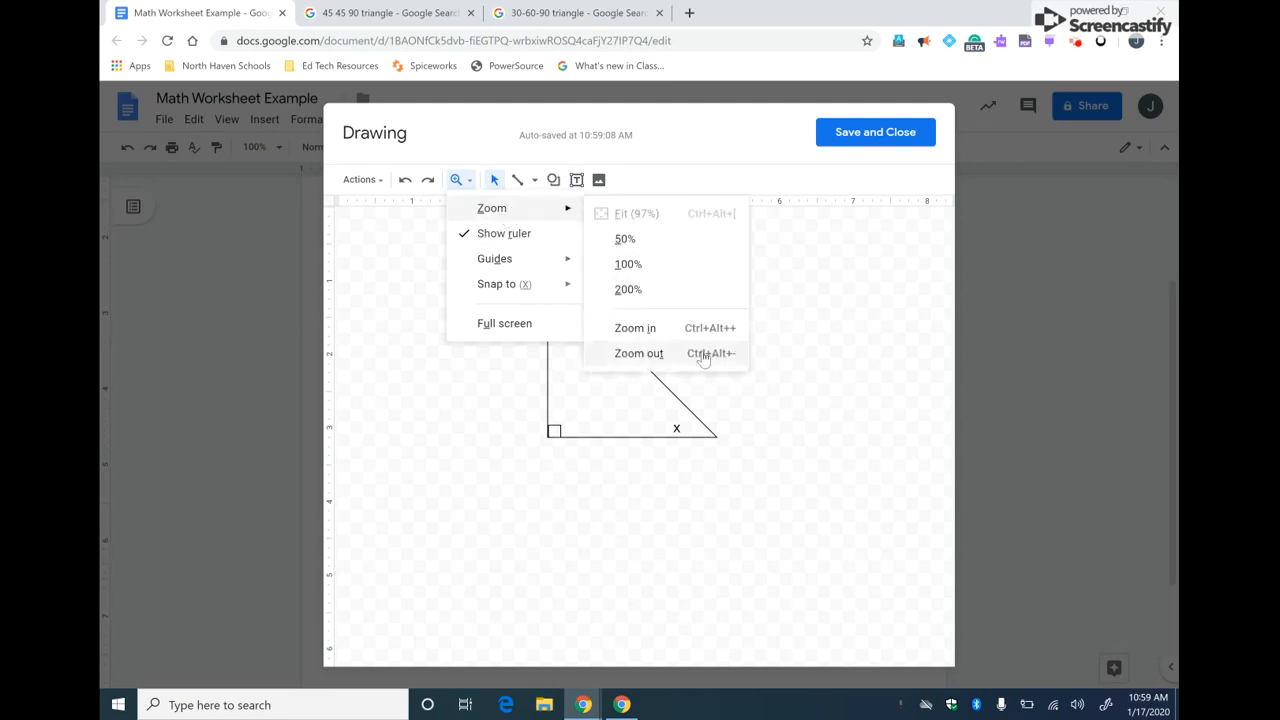
click(478, 386)
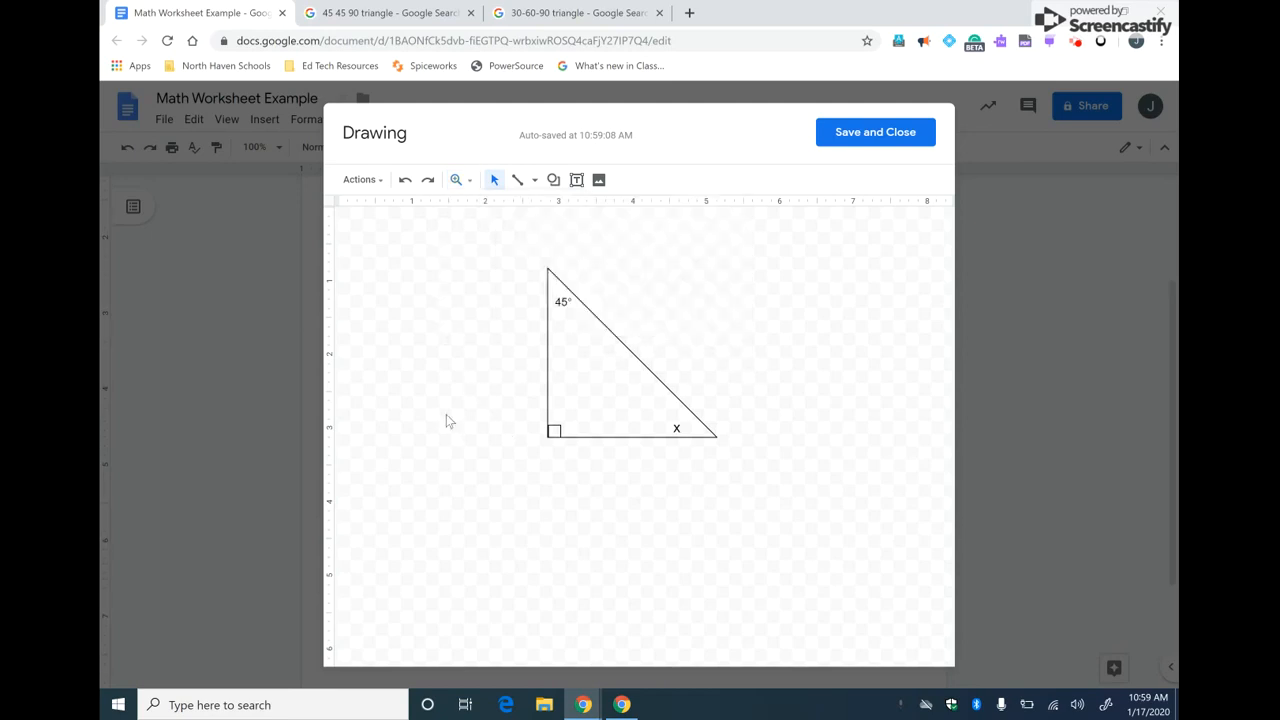
scroll(446, 414, up, 2)
scroll(446, 414, left, 5)
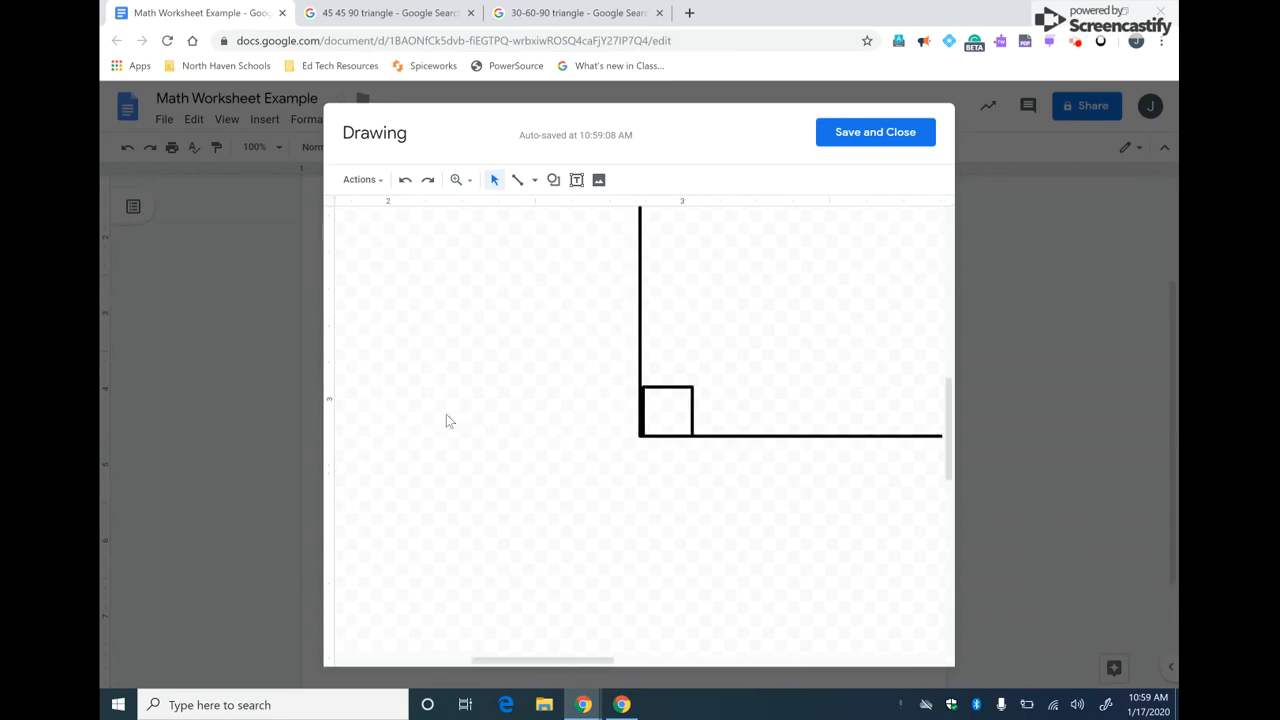
click(648, 385)
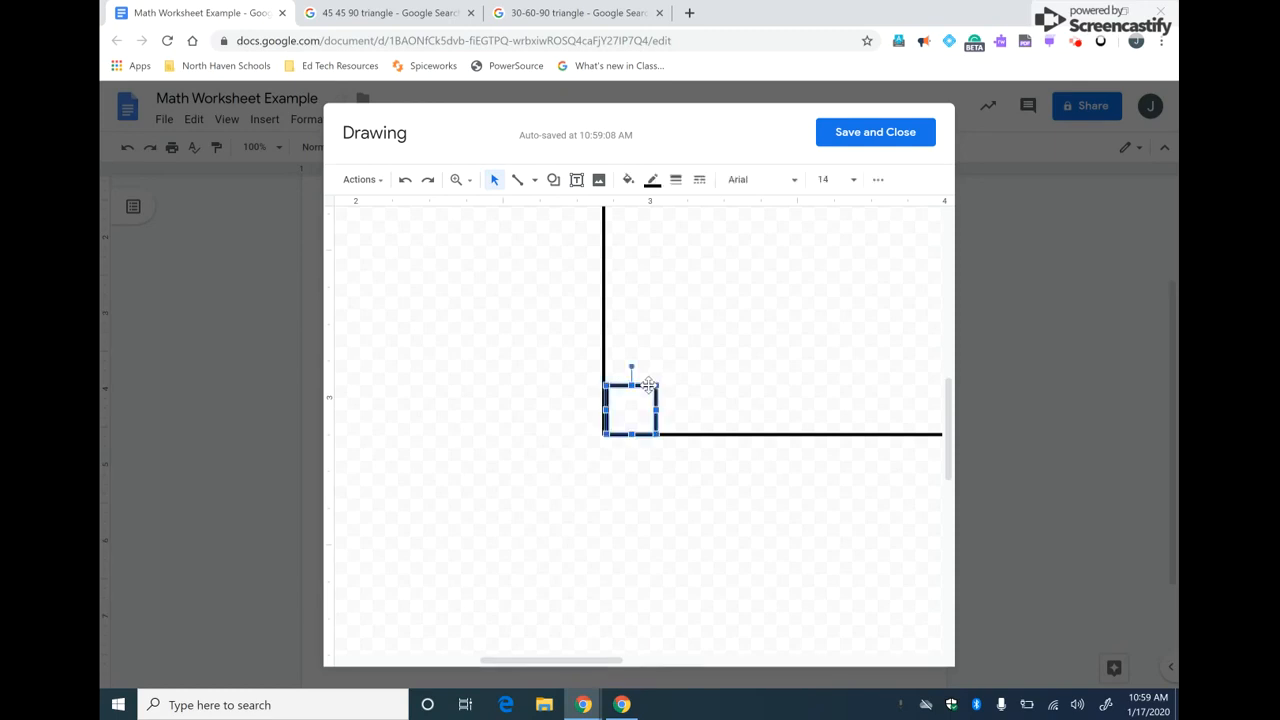
key(Left)
key(Right)
drag(644, 388, 643, 388)
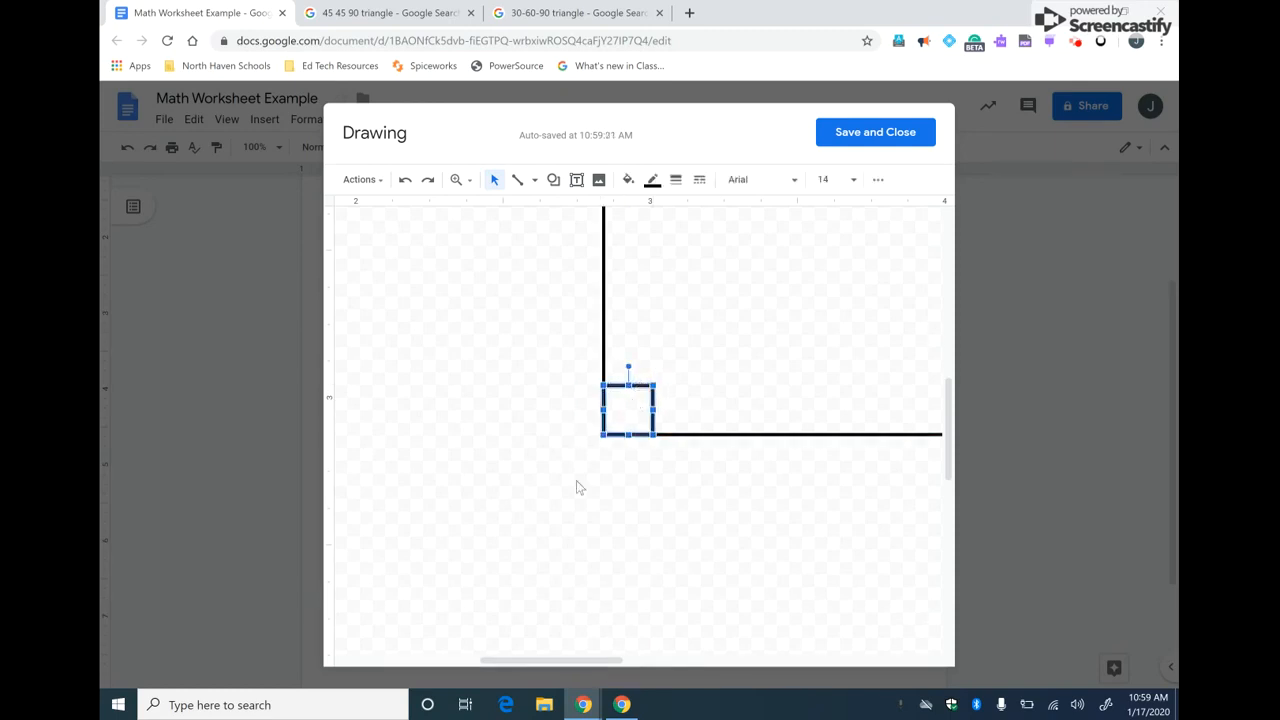
click(574, 489)
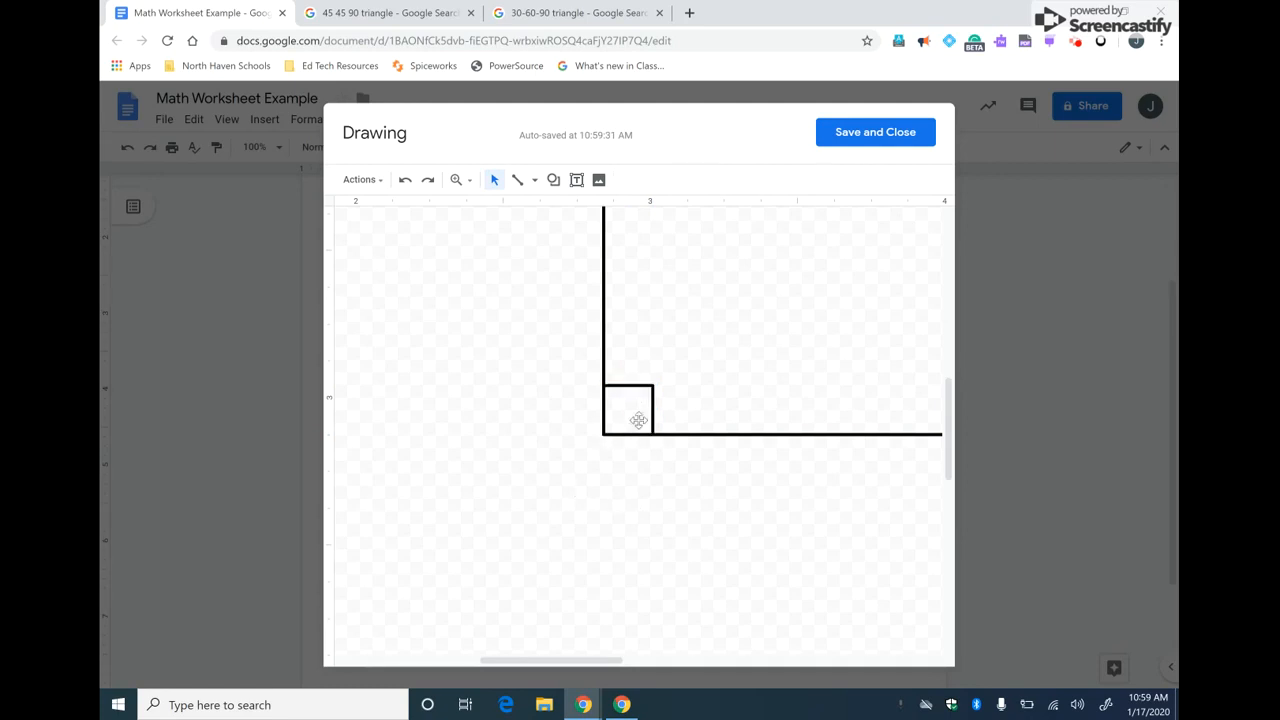
scroll(640, 520, down, 1)
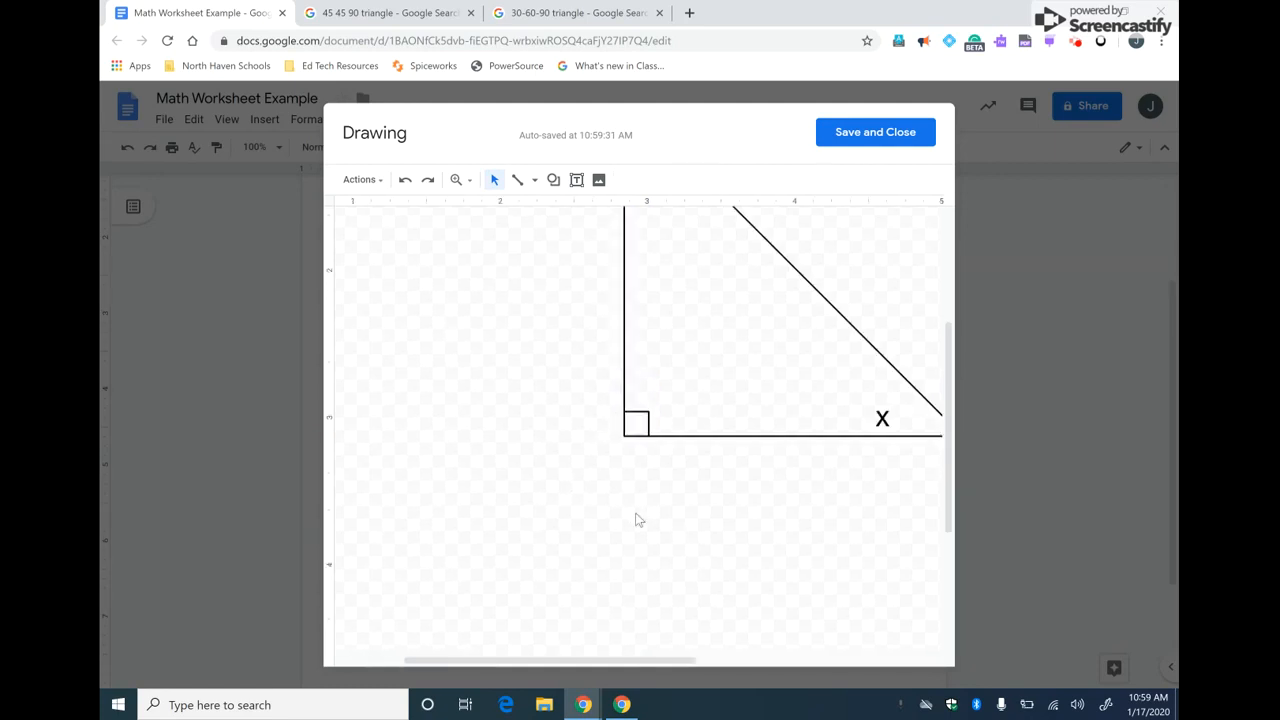
Draw a small arc shape in the empty area outside the triangle's hypotenuse.
scroll(639, 520, right, 2)
scroll(639, 520, up, 2)
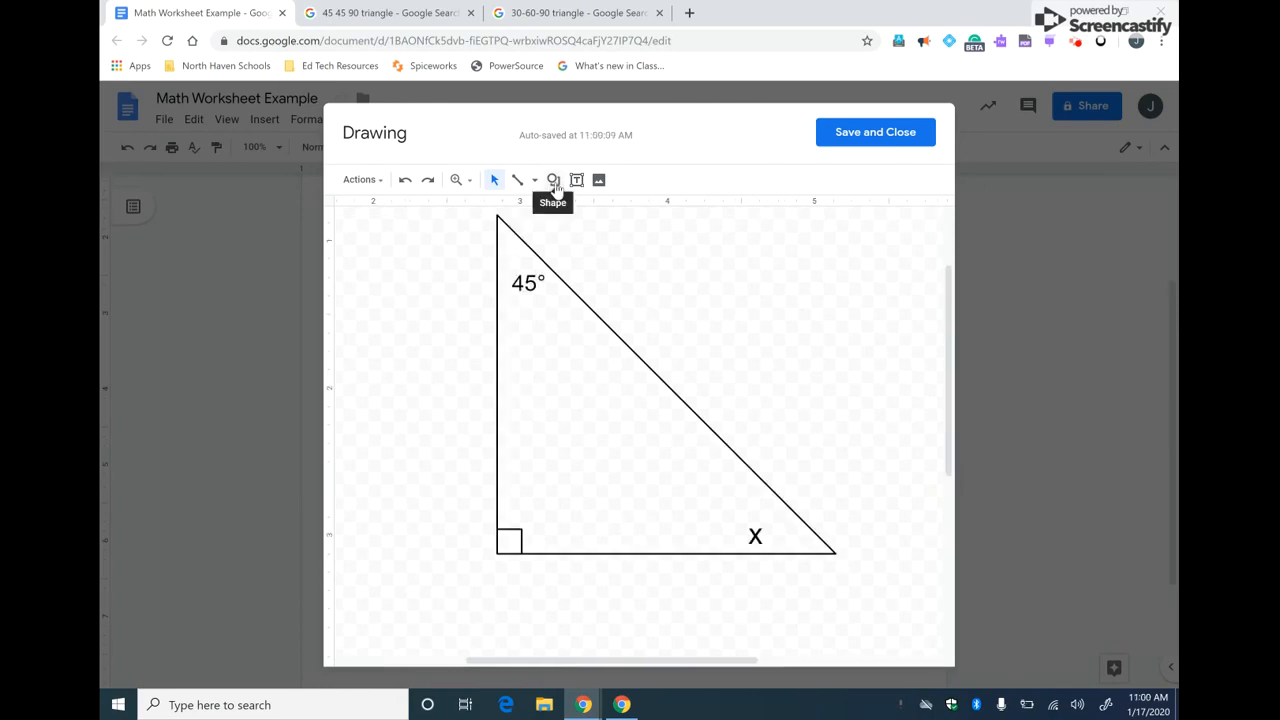
click(553, 181)
mouse_move(596, 208)
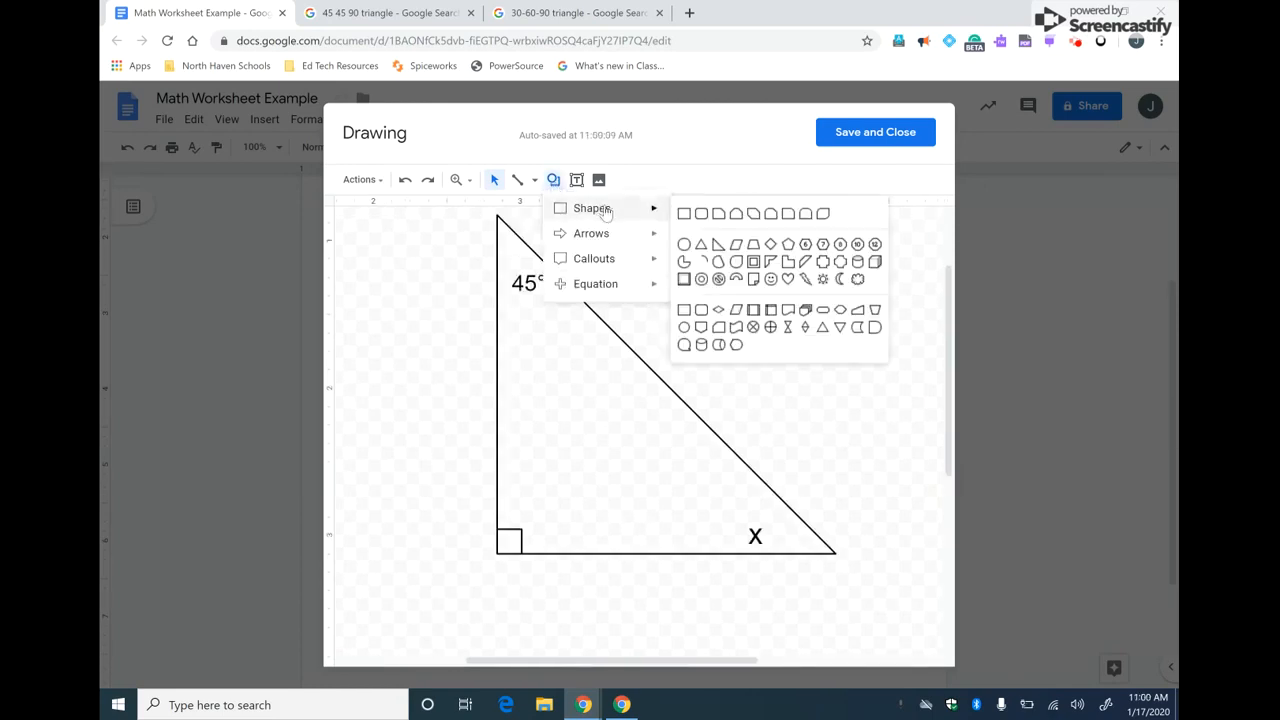
click(705, 263)
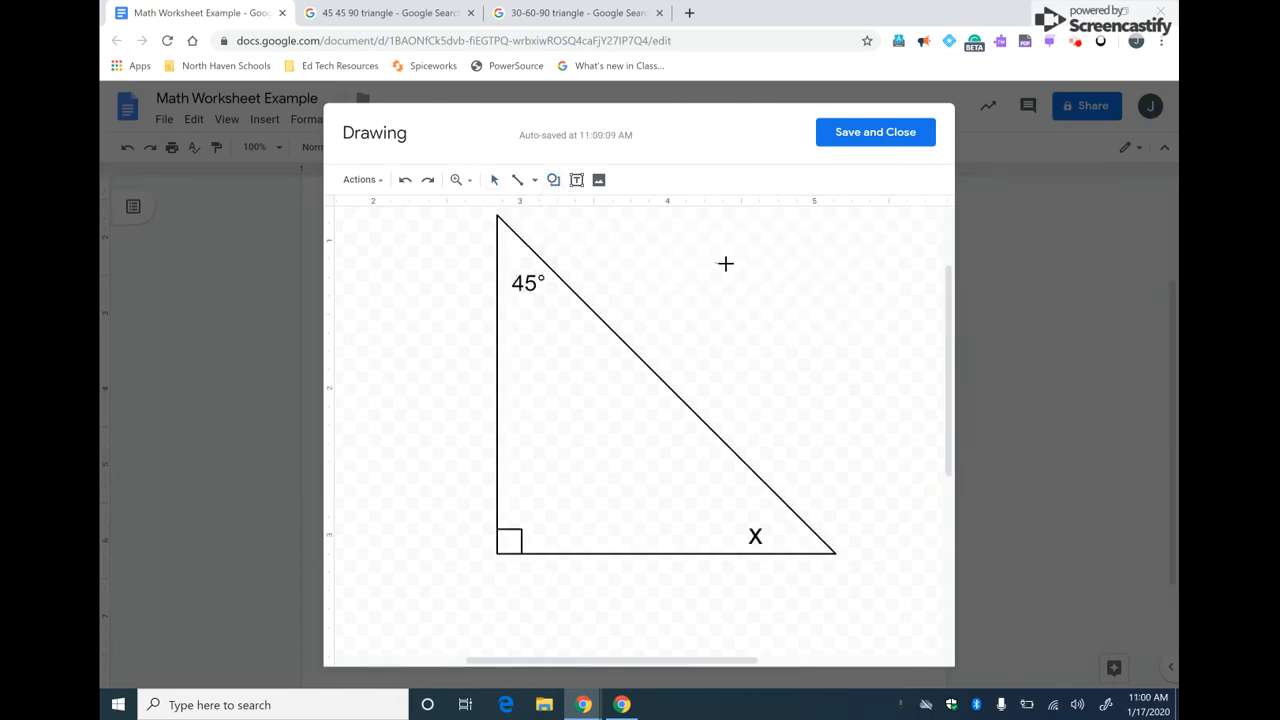
mouse_move(738, 272)
mouse_down()
mouse_move(709, 283)
mouse_move(736, 285)
mouse_move(730, 263)
mouse_up()
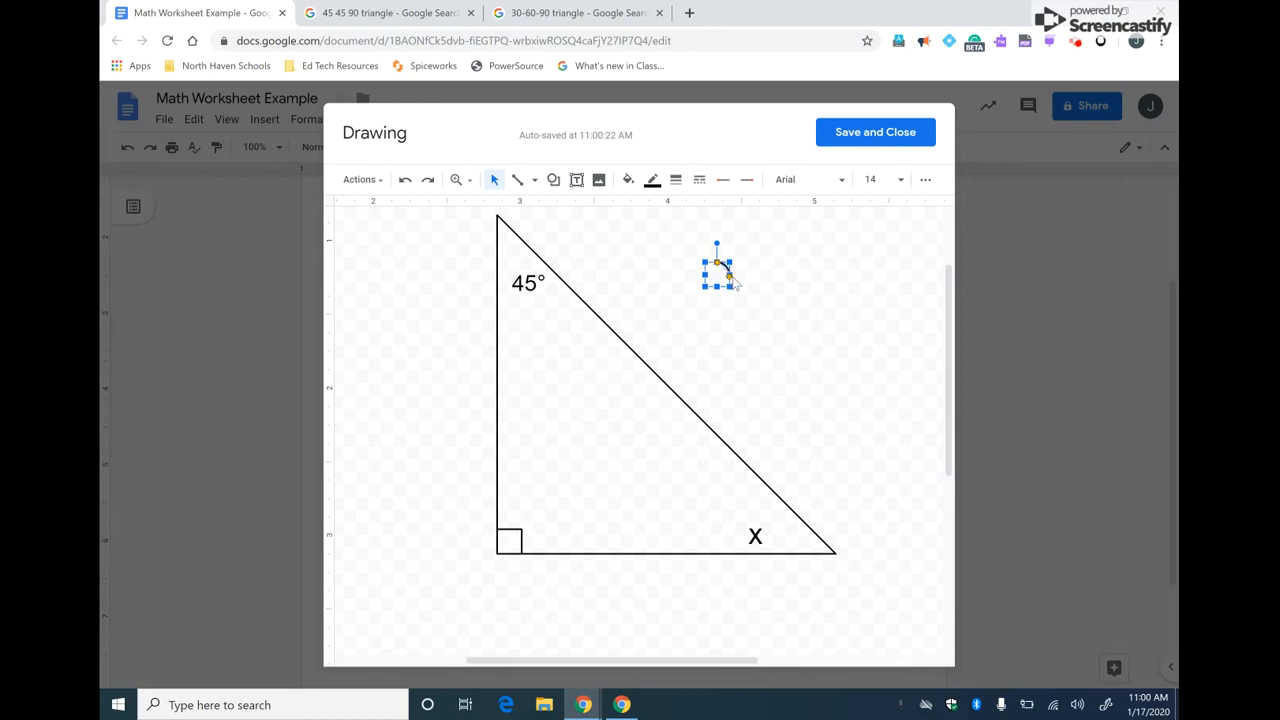
click(756, 281)
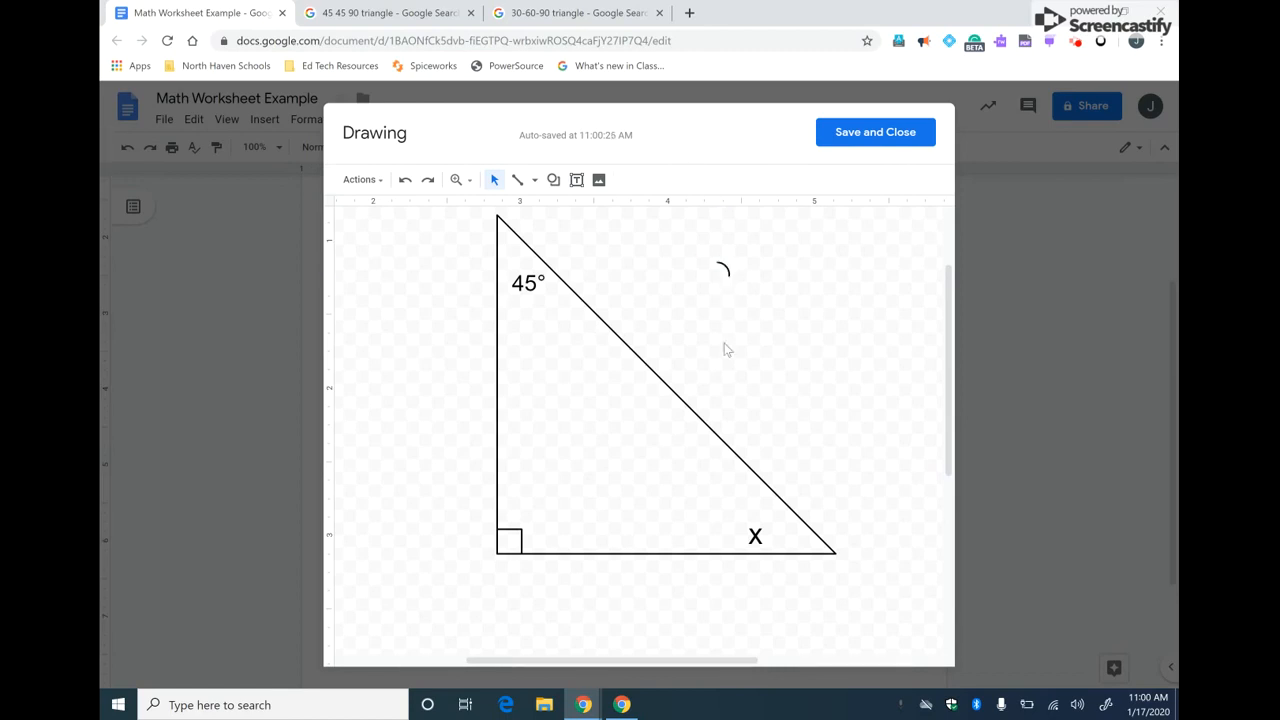
Rotate the arc clockwise about a quarter turn so it curves downward, and duplicate it.
click(722, 267)
drag(716, 241, 748, 280)
click(729, 283)
click(720, 285)
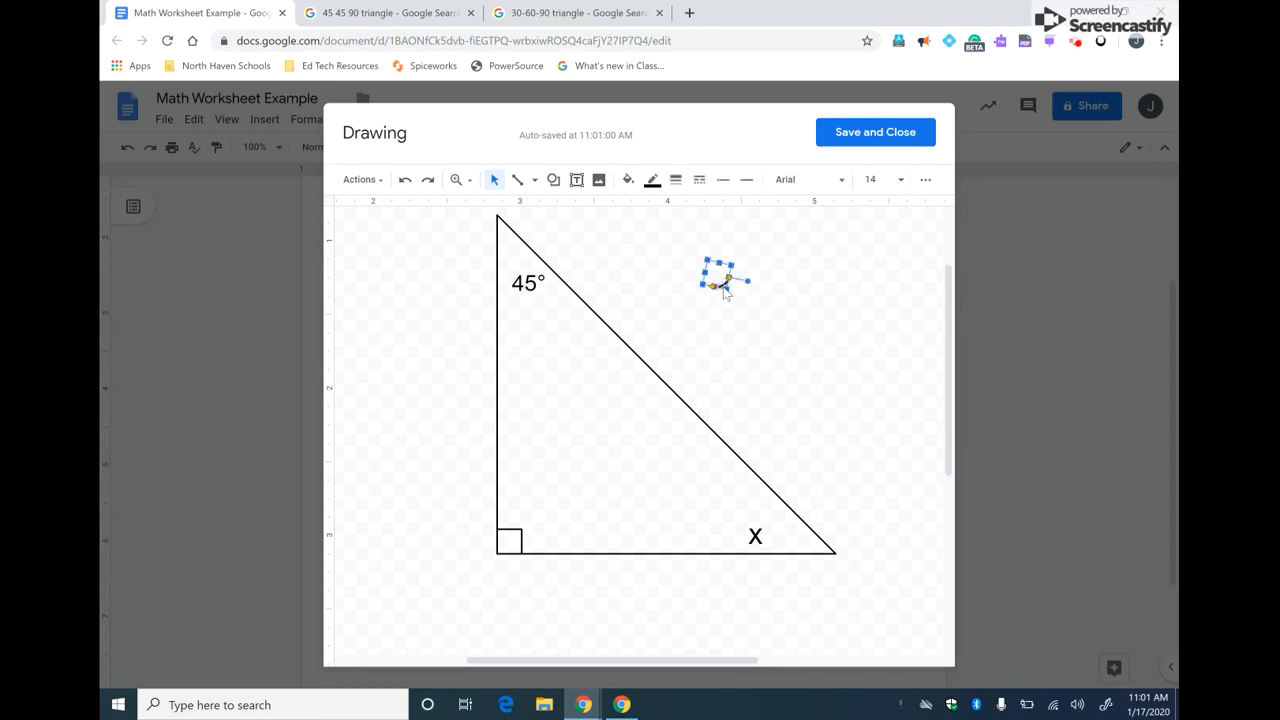
key(ctrl+d)
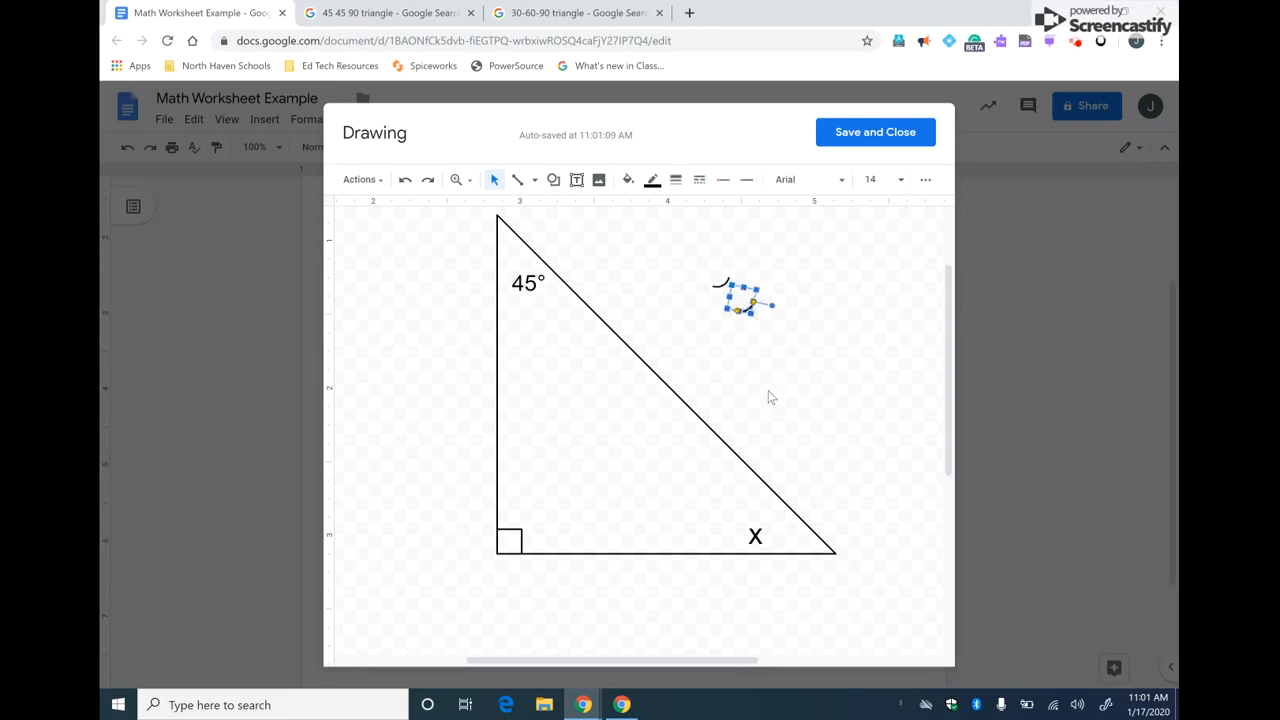
click(768, 390)
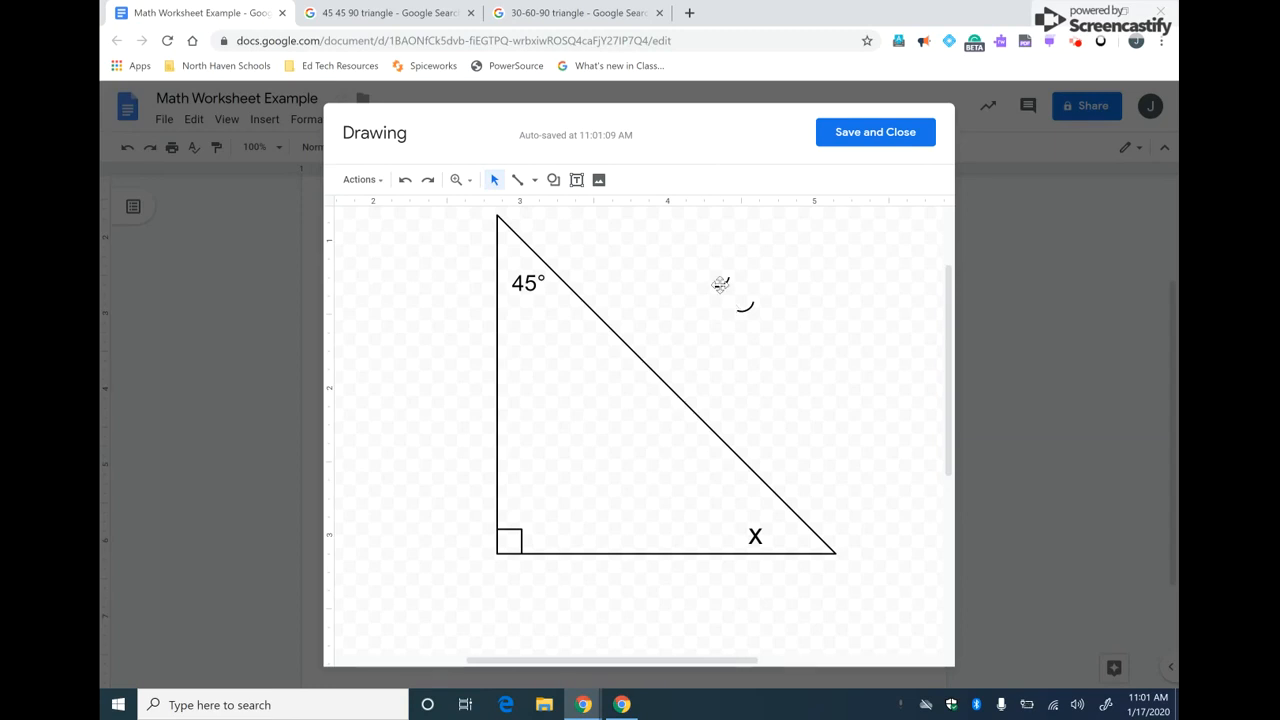
Move the original arc into the triangle's top angle, above the 45° label, so it spans both sides.
click(720, 285)
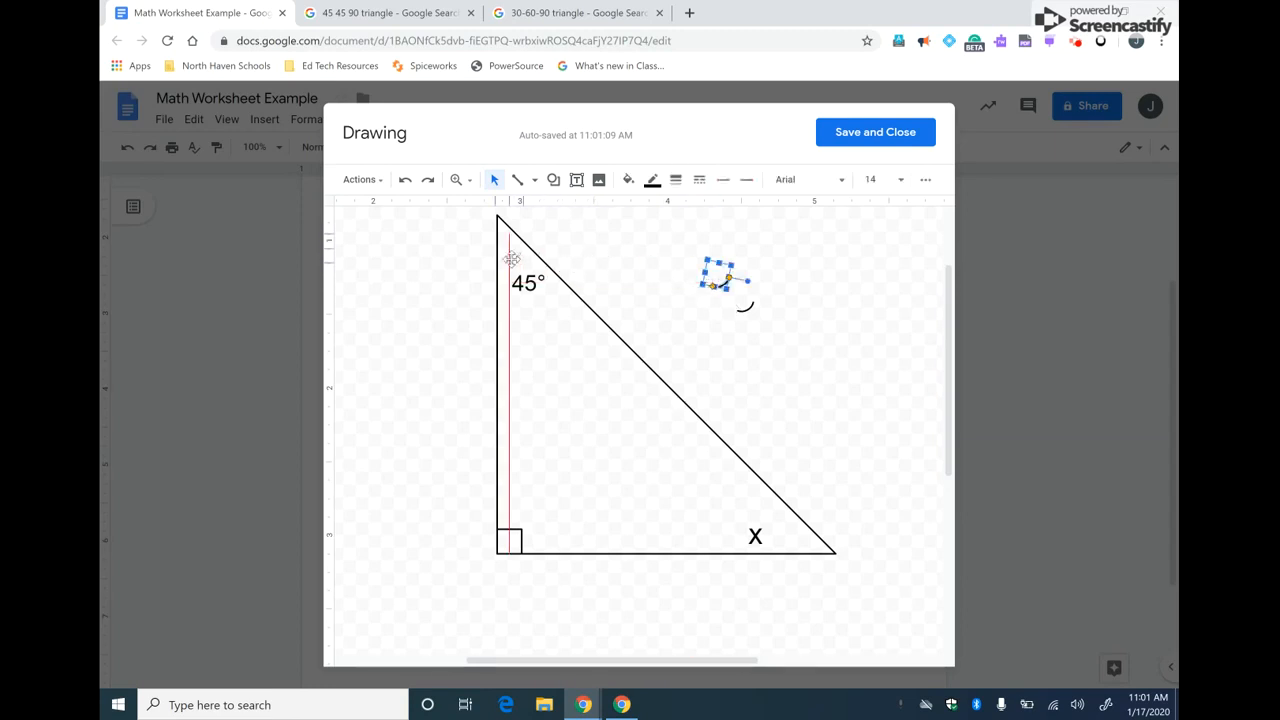
drag(504, 244, 506, 238)
click(601, 271)
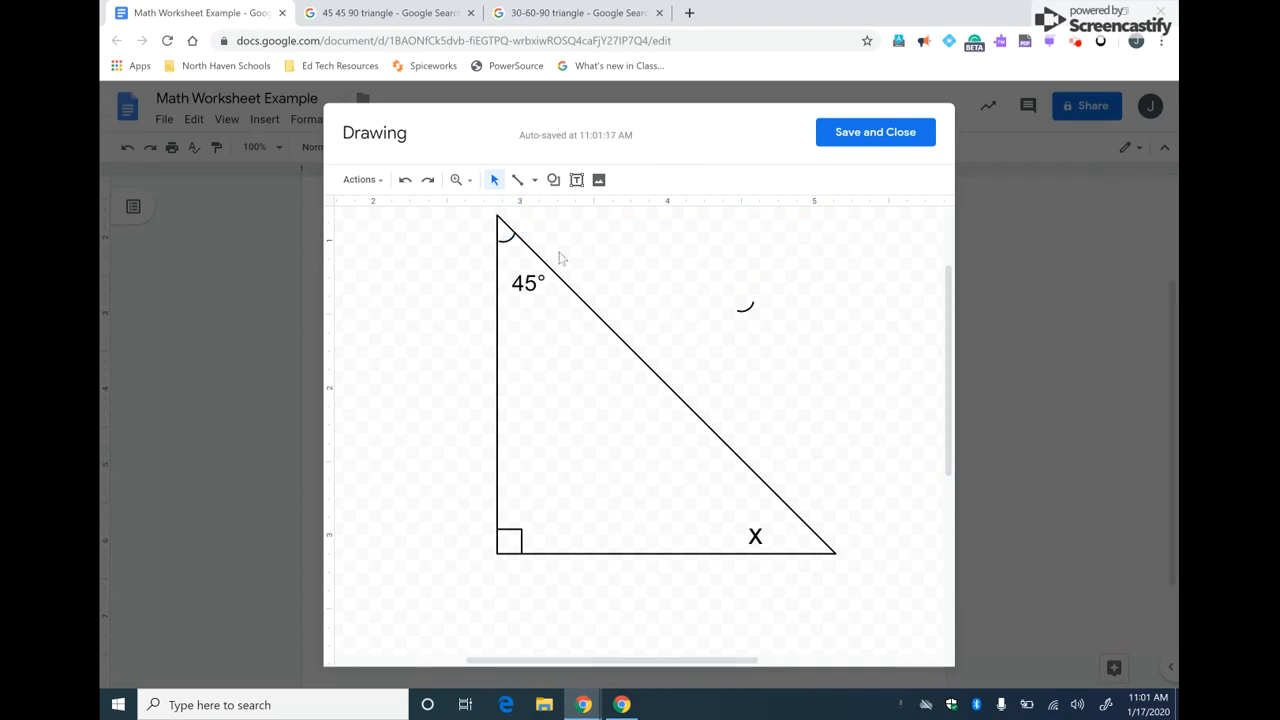
click(507, 239)
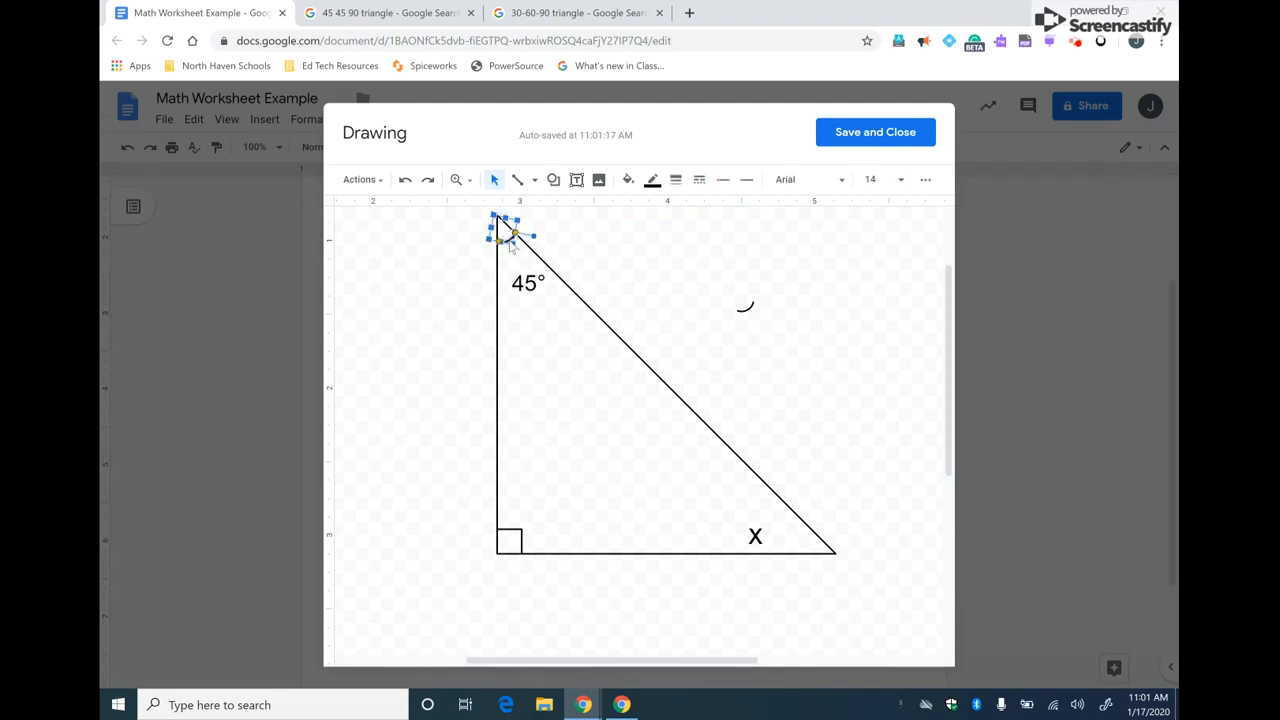
Rotate the duplicate arc about half a turn and move it into the angle marked x.
click(745, 307)
drag(771, 306, 691, 289)
click(820, 300)
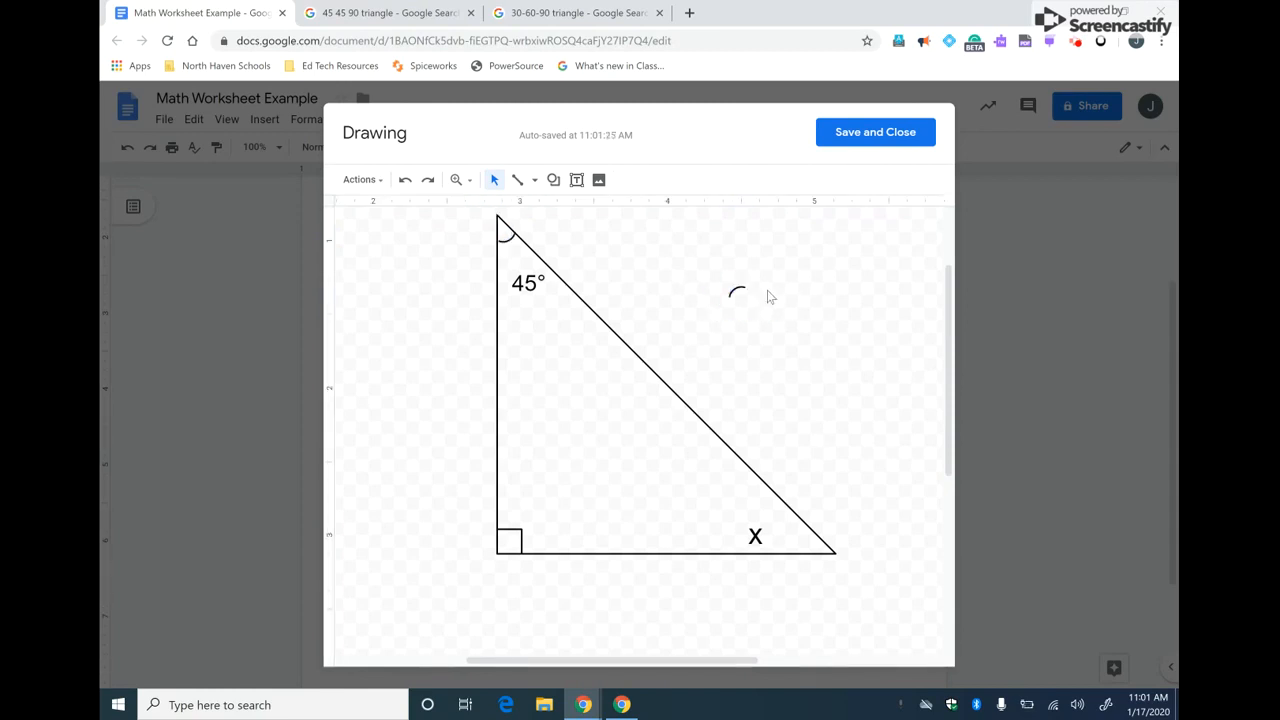
click(737, 297)
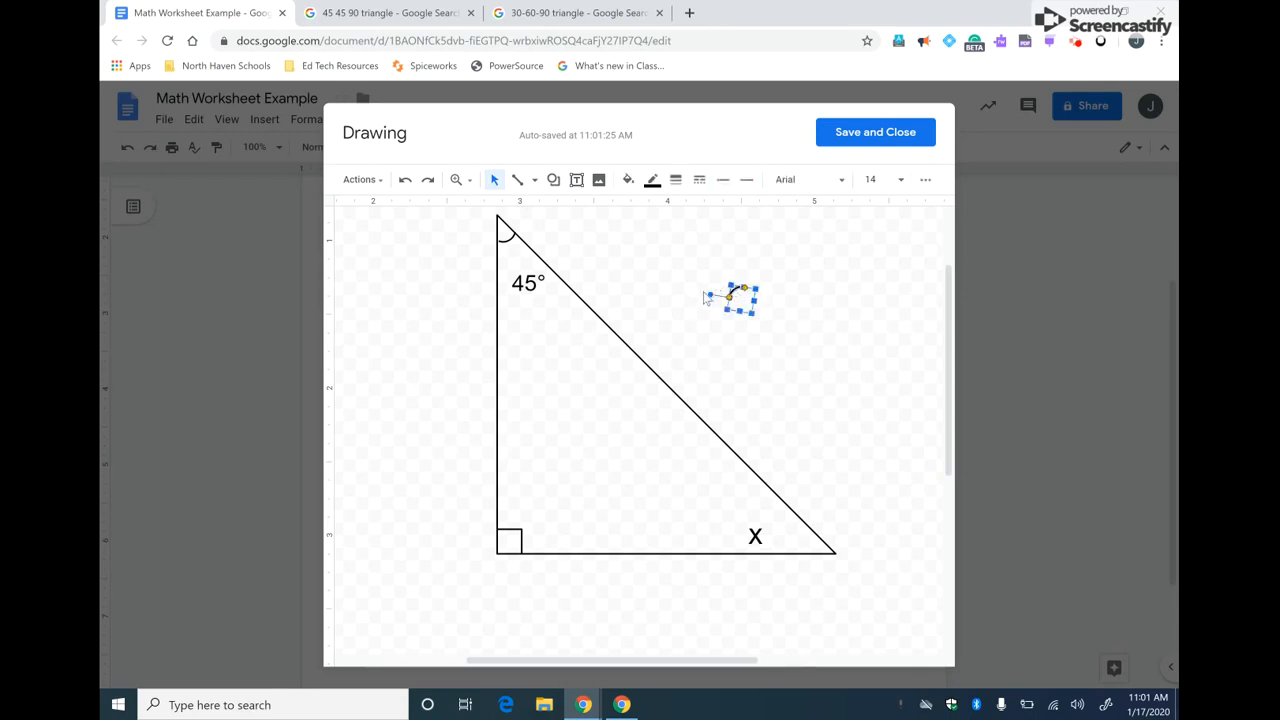
drag(735, 312, 781, 546)
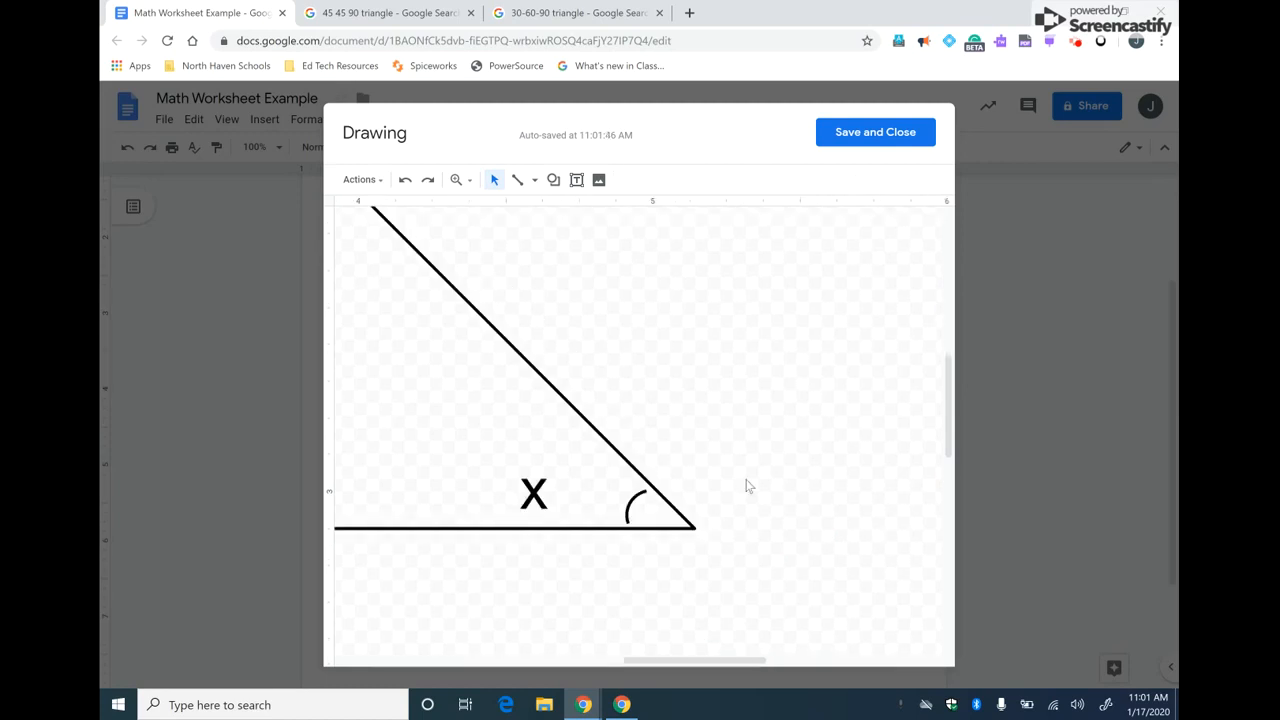
Fine-tune the arc beside the x so its ends meet the hypotenuse and the base.
click(628, 502)
key(Right)
key(Left)
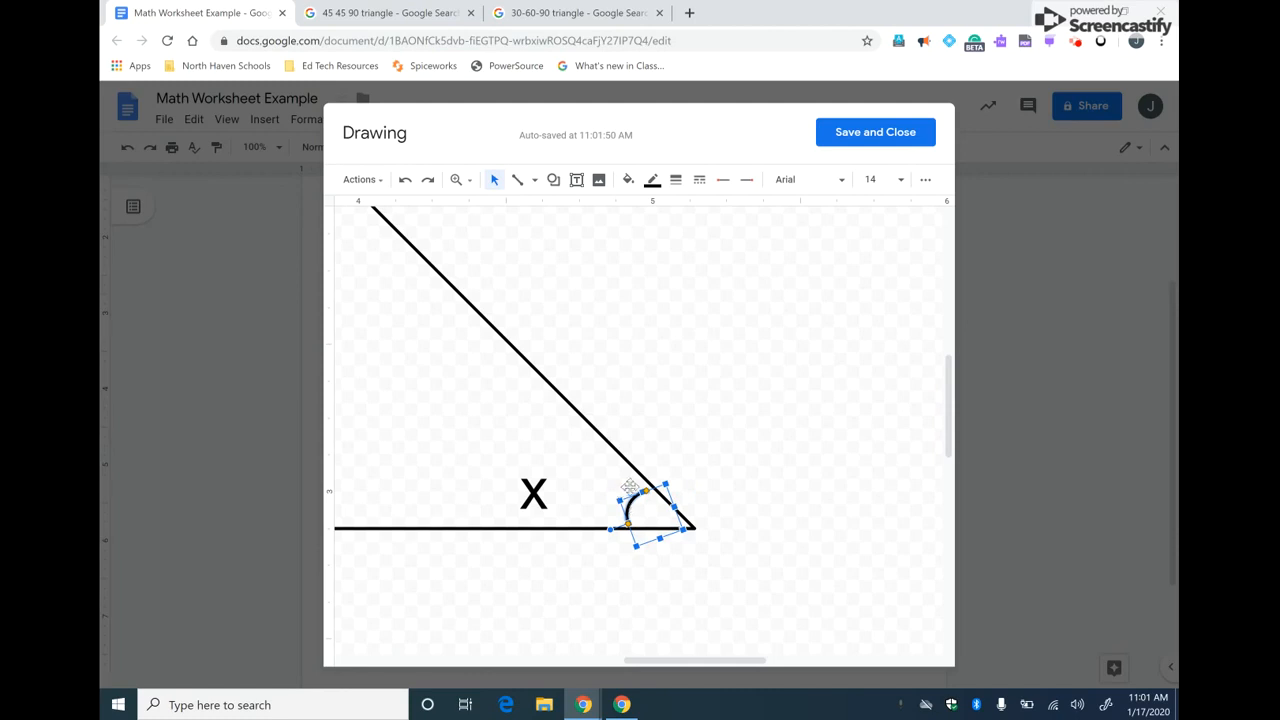
drag(642, 502, 655, 504)
click(606, 478)
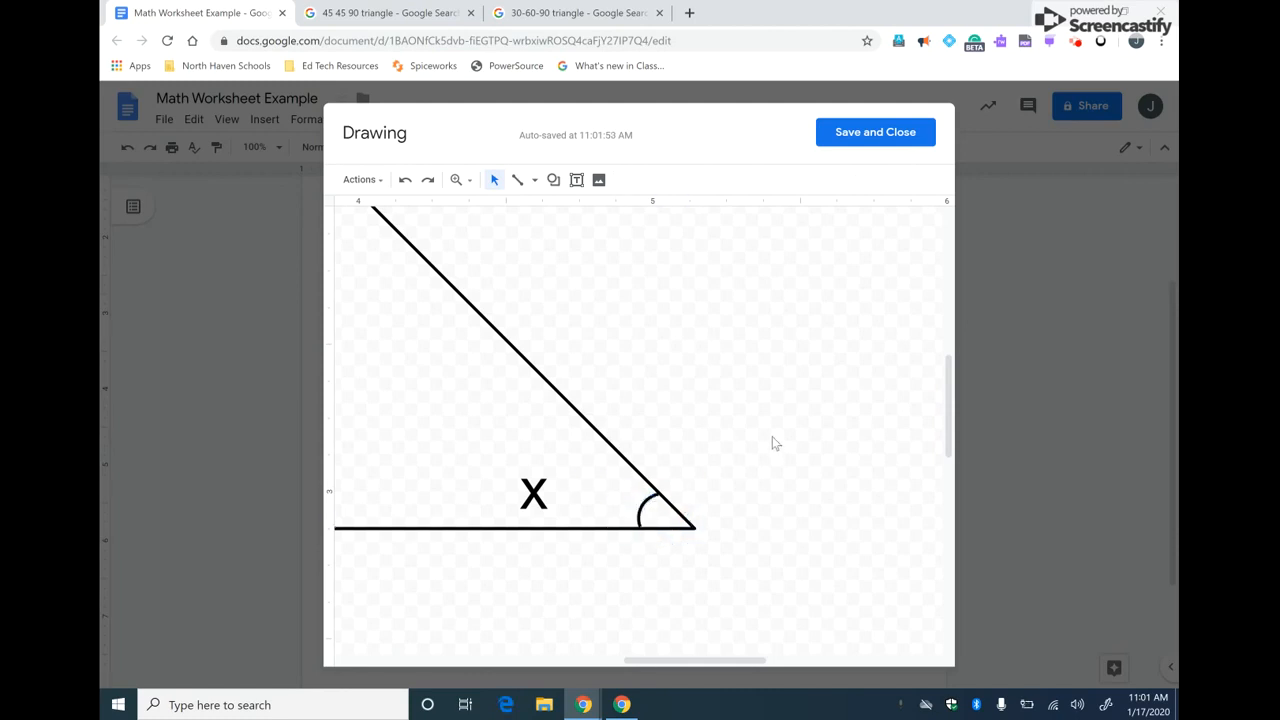
Add a small text box reading "A" beside the triangle's top vertex and nudge it upward.
scroll(772, 436, down, 1)
scroll(772, 436, left, 2)
scroll(772, 436, up, 1)
scroll(772, 437, up, 1)
scroll(772, 443, up, 1)
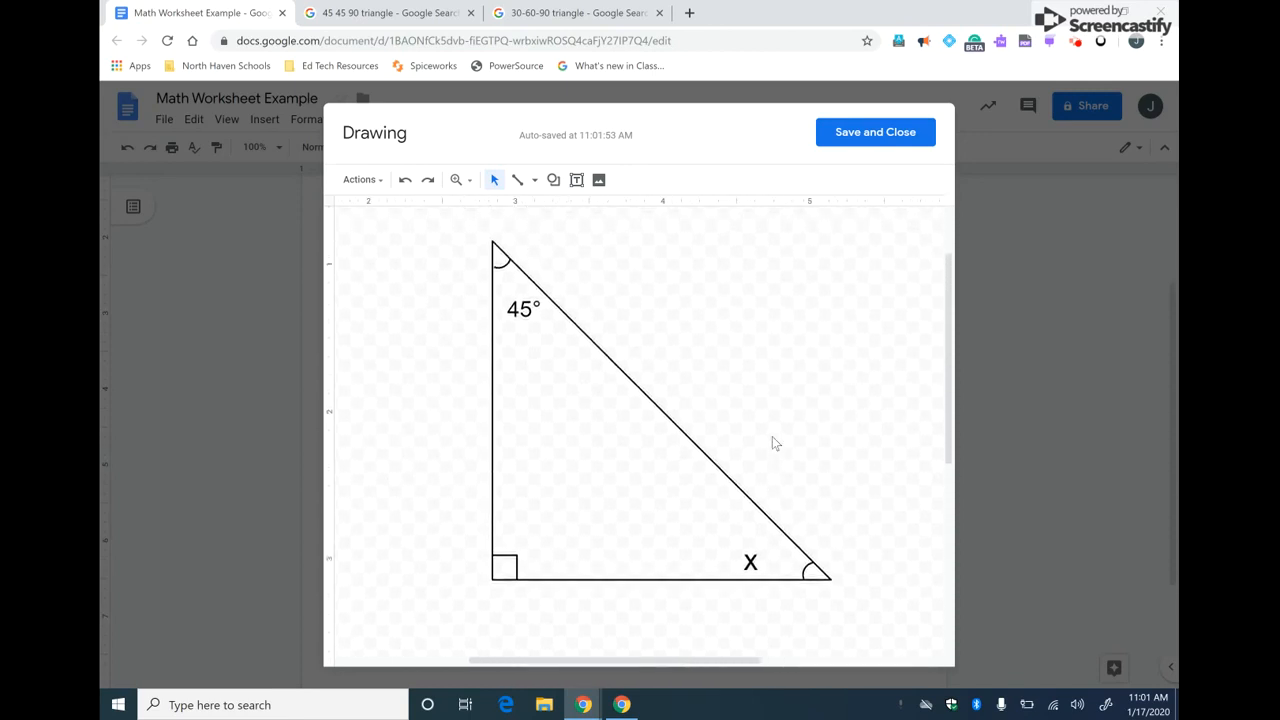
click(576, 180)
drag(508, 227, 548, 266)
text(A)
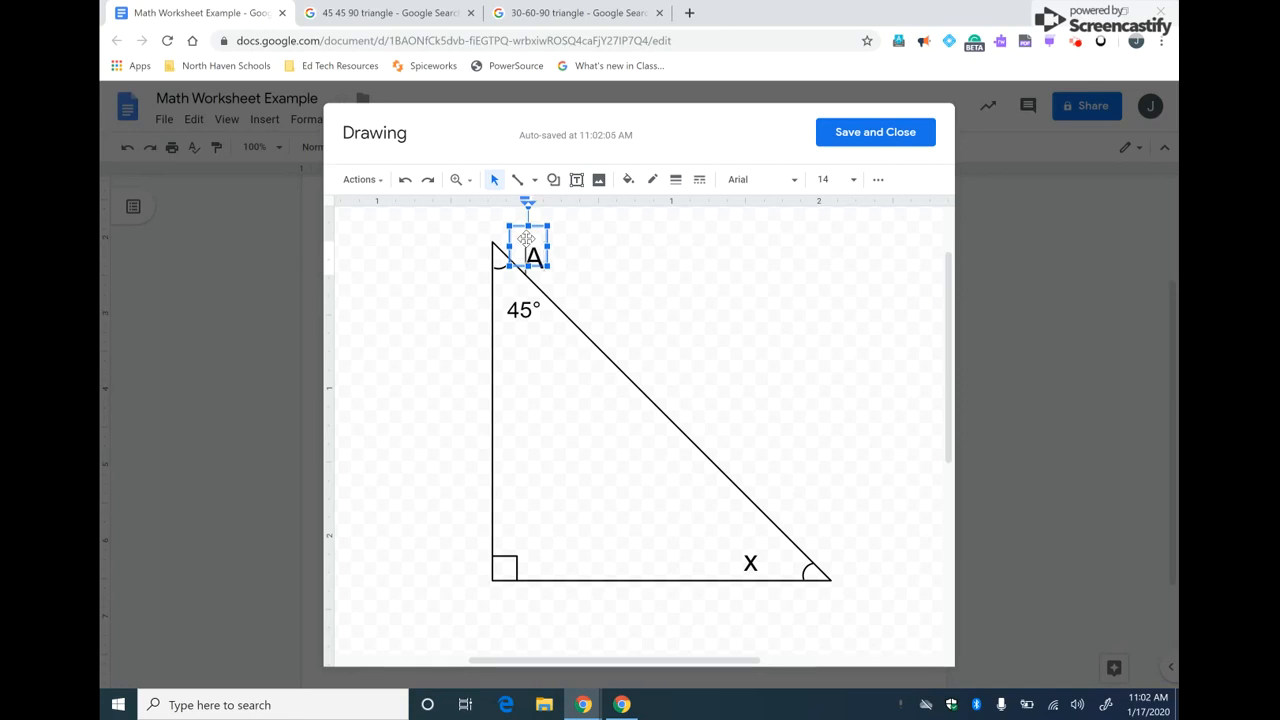
click(526, 239)
key(Up)
Duplicate the vertex label and place copies reading "B" beside the acute base vertex and "C" below the right angle.
drag(527, 237, 725, 281)
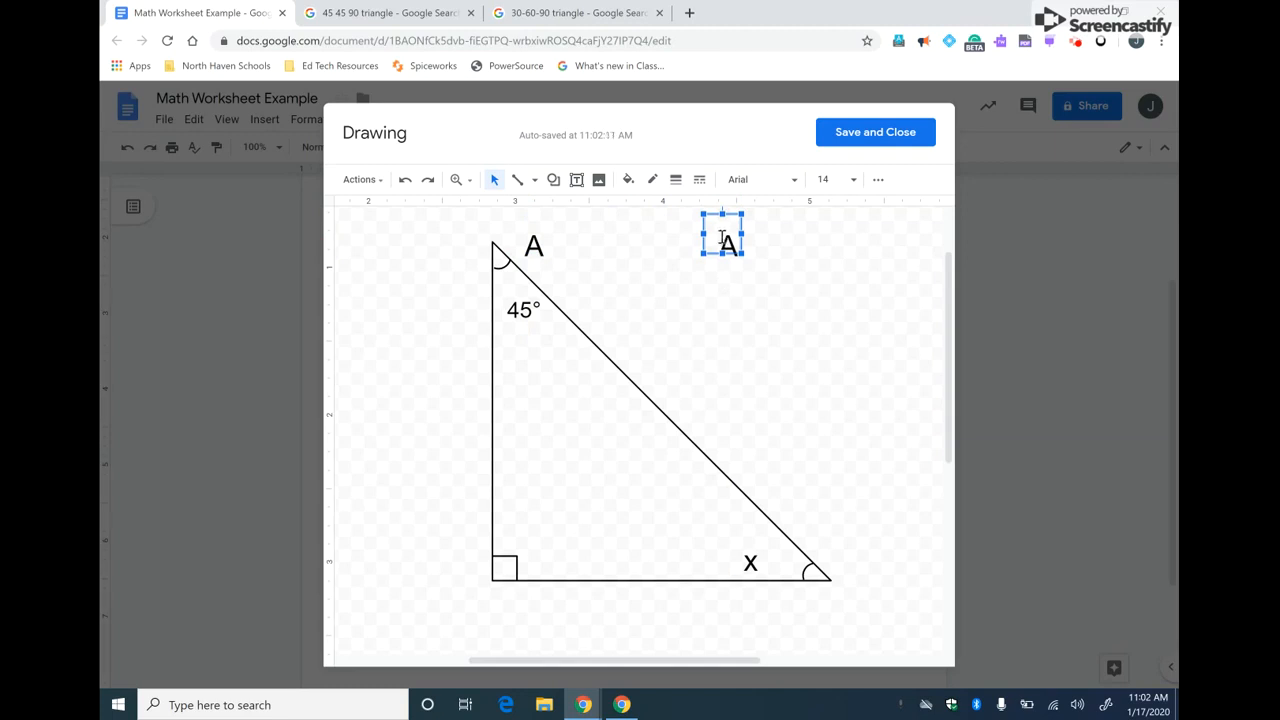
drag(725, 235, 866, 557)
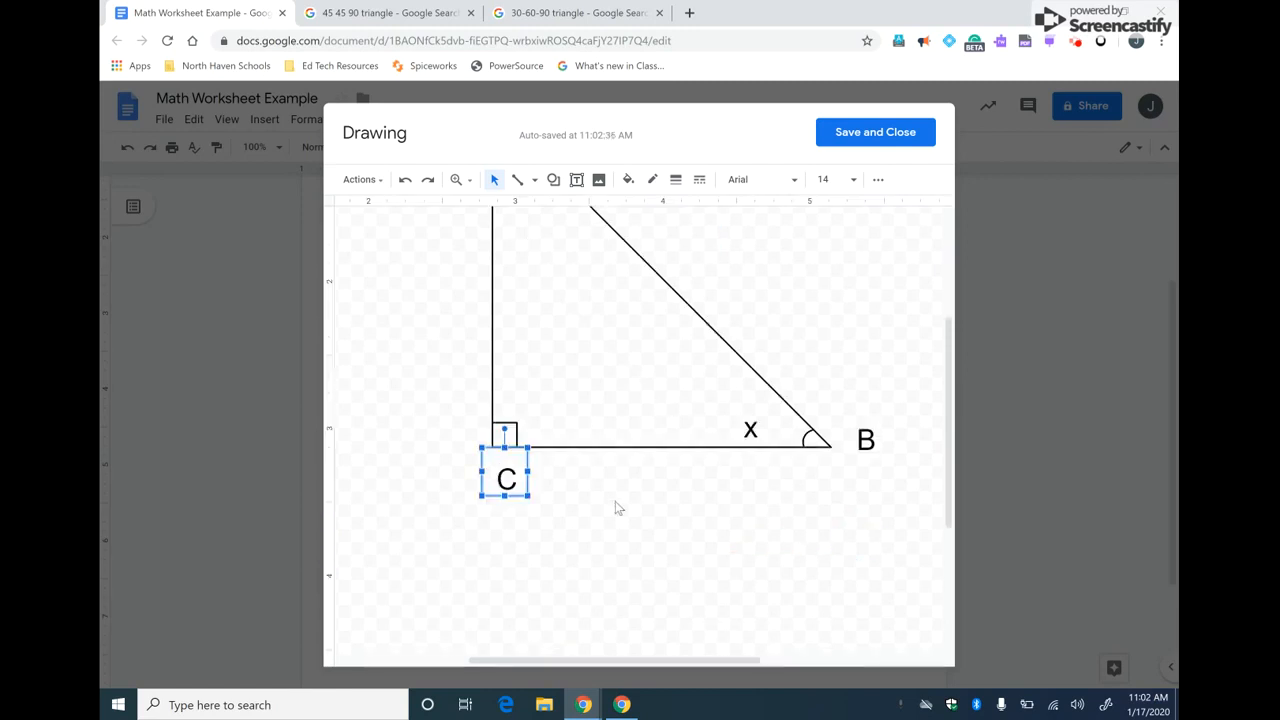
click(618, 508)
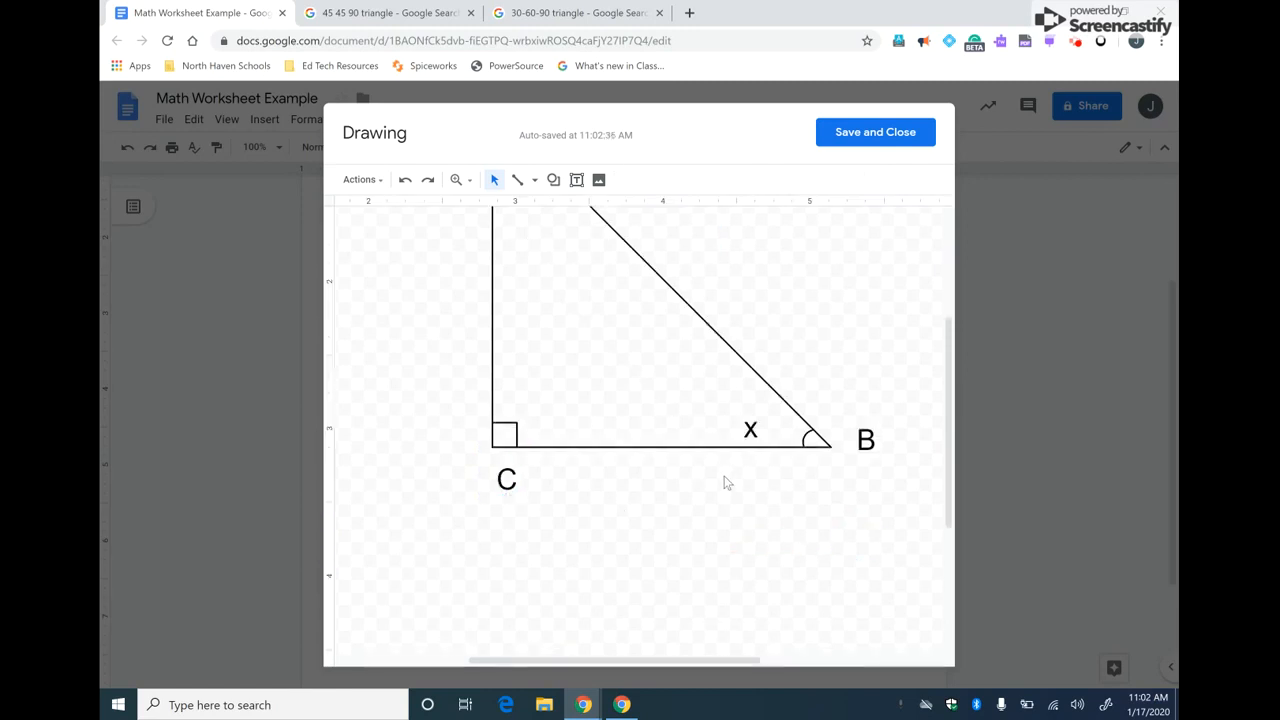
Check the whole labelled triangle, save the drawing and close it to place it in the document.
scroll(910, 420, up, 1)
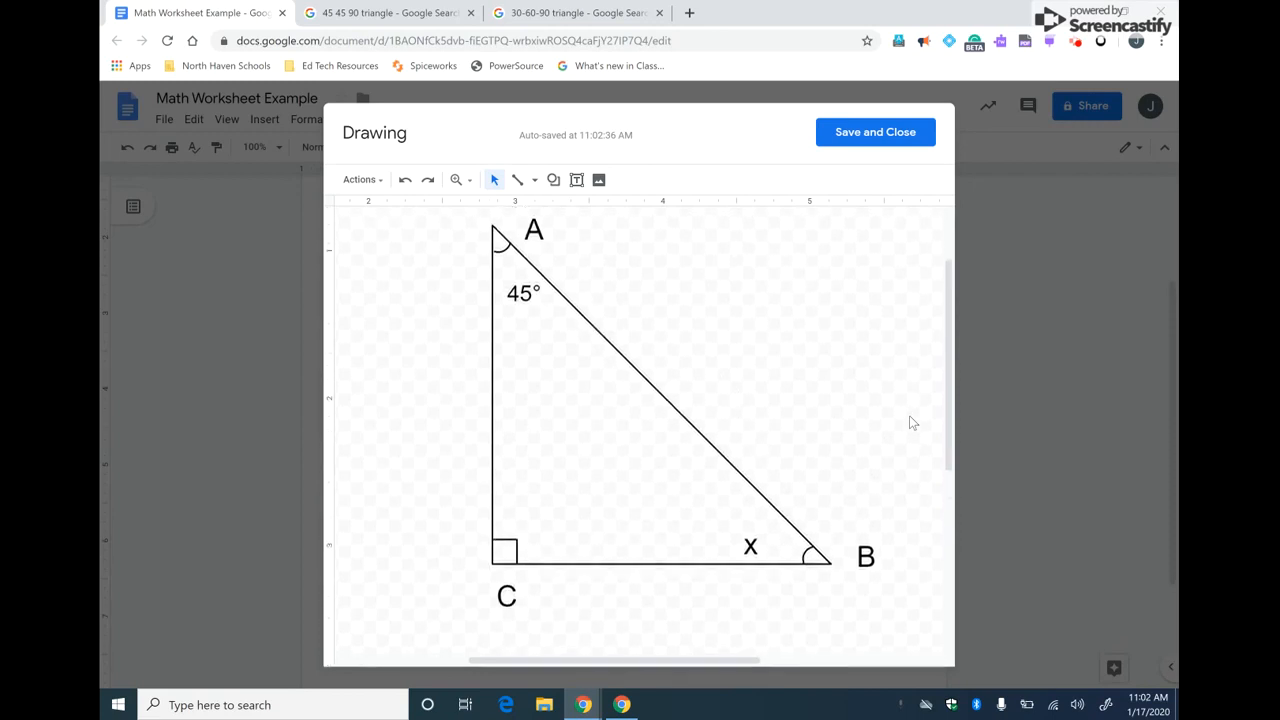
scroll(909, 417, down, 1)
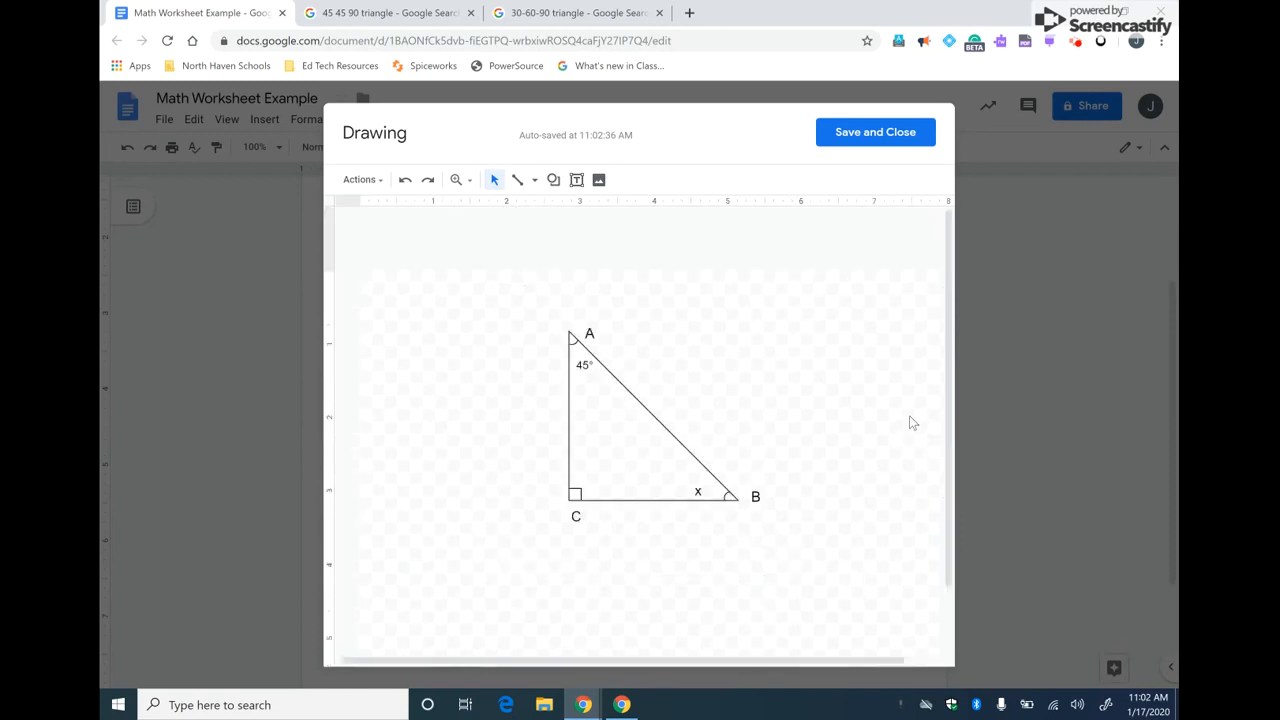
click(869, 141)
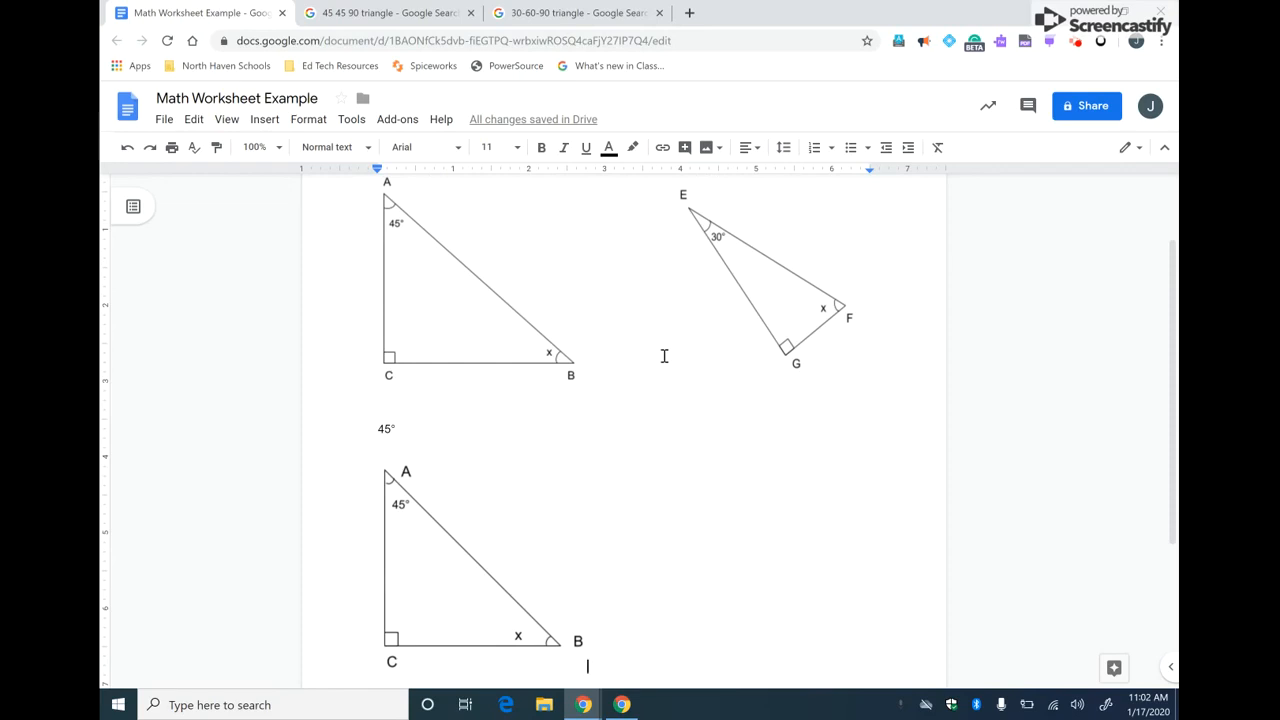
Set the inserted triangle drawing to wrap text with a 0" margin and shift it slightly right.
right_click(437, 485)
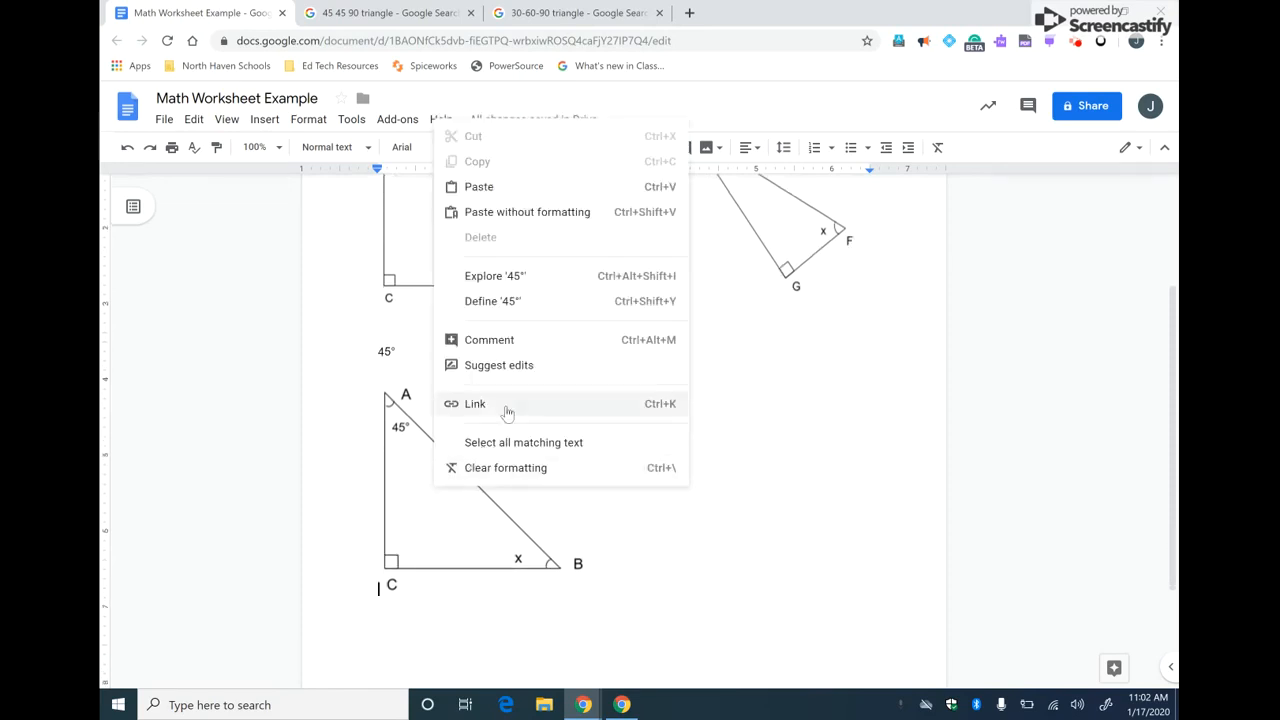
click(449, 509)
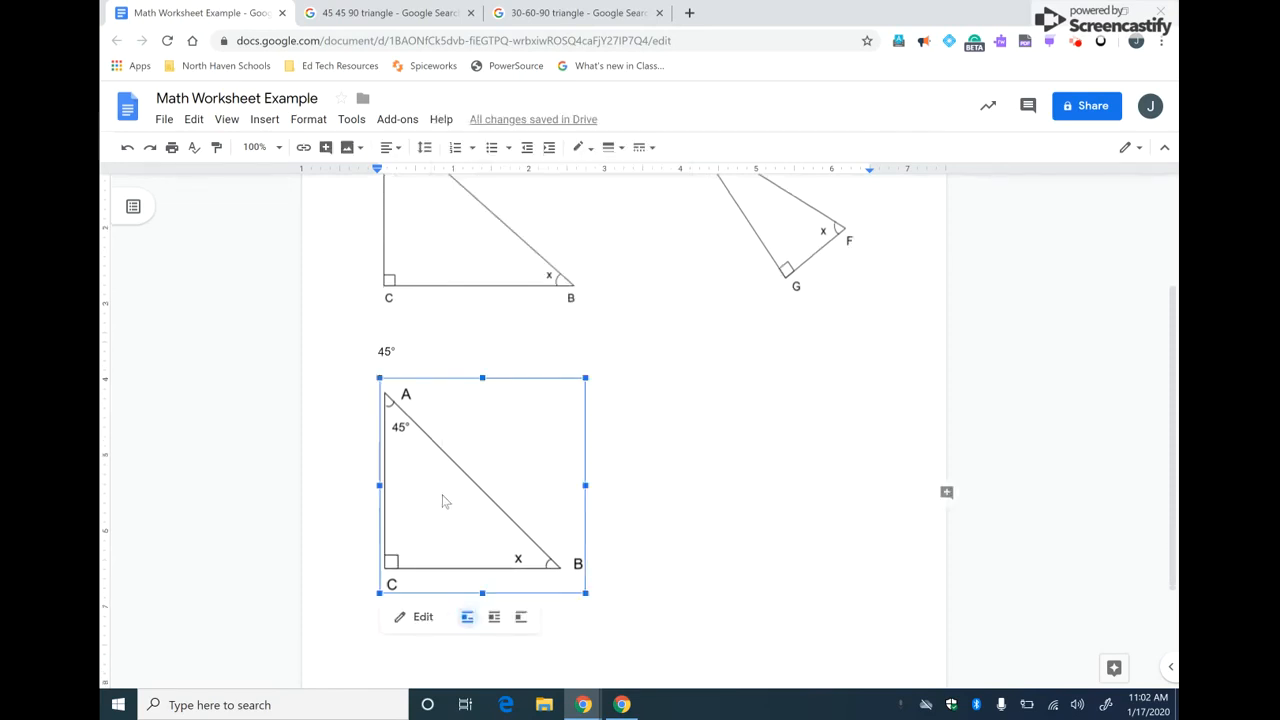
click(494, 620)
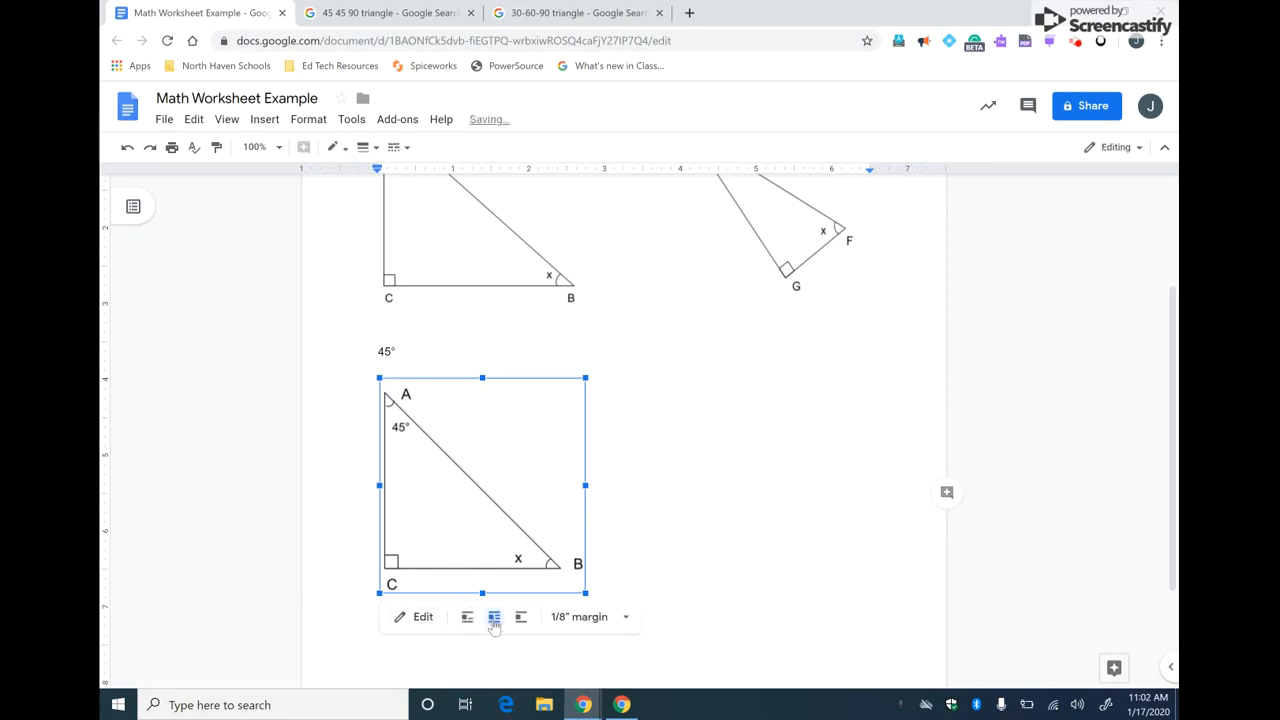
click(590, 617)
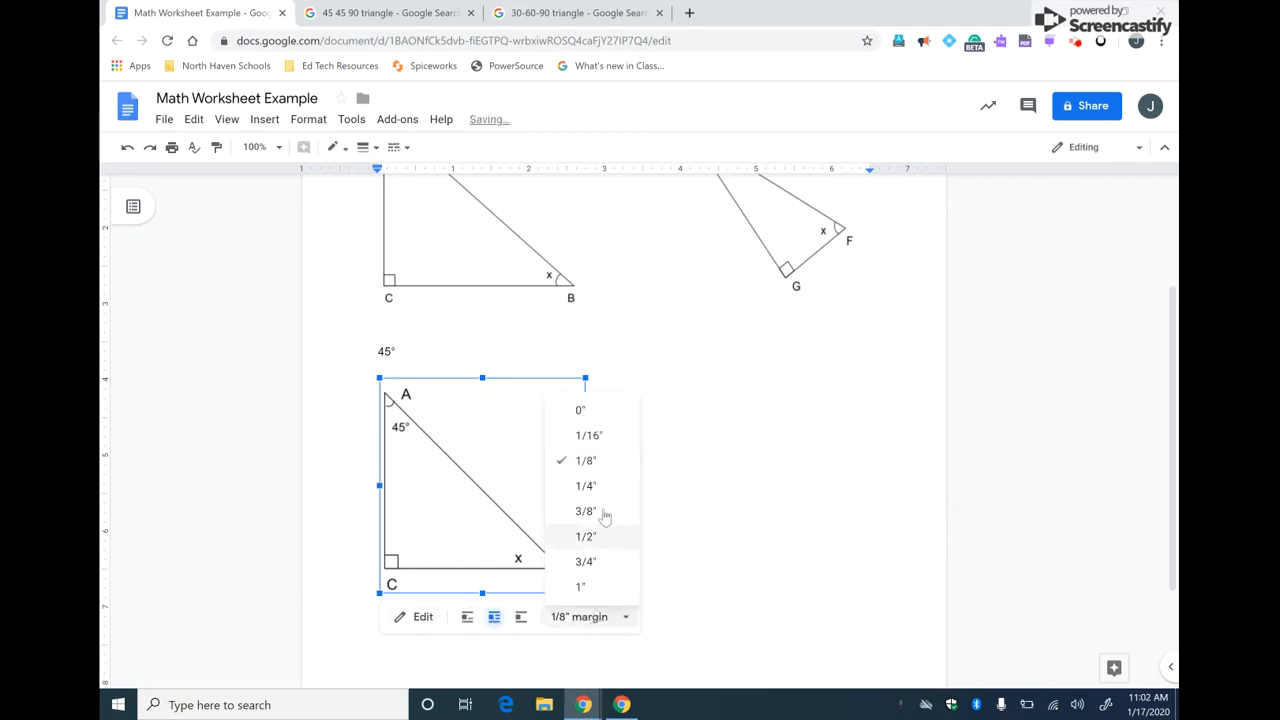
click(610, 410)
mouse_move(489, 504)
mouse_down()
mouse_move(582, 450)
mouse_move(490, 408)
mouse_move(529, 454)
mouse_move(446, 486)
mouse_move(535, 500)
mouse_move(486, 462)
mouse_move(452, 486)
mouse_move(461, 505)
mouse_up()
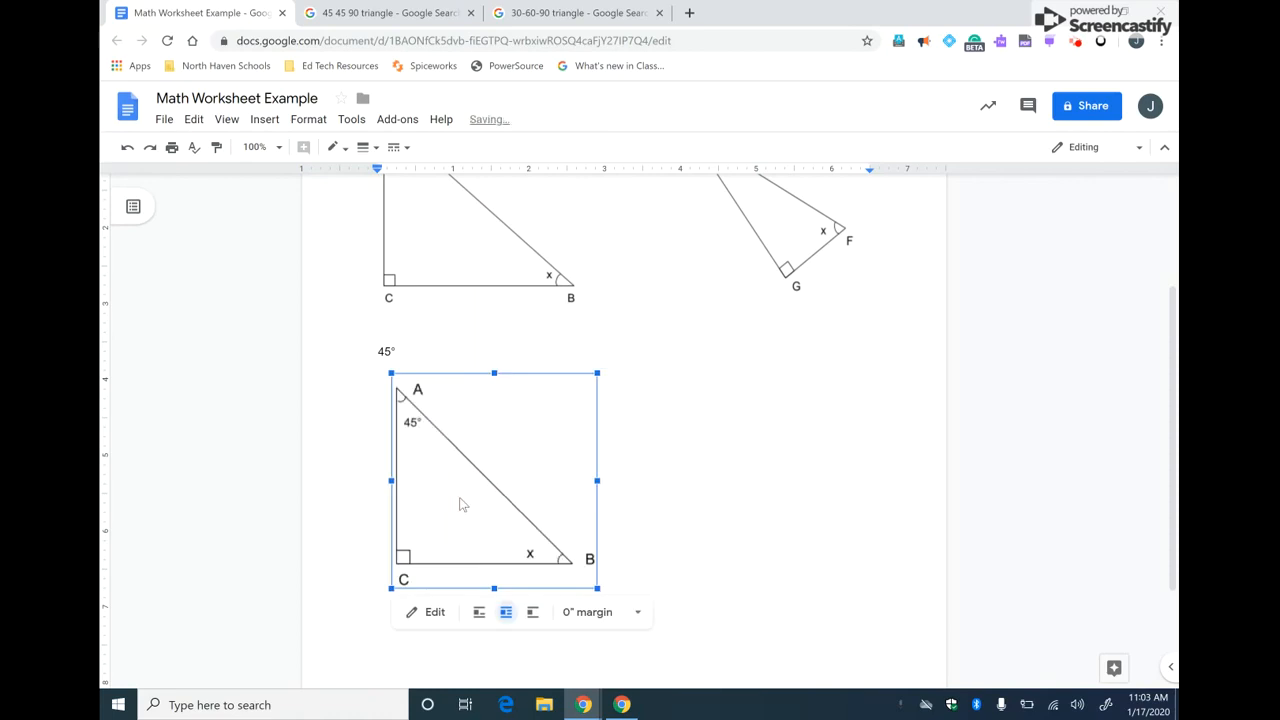
click(660, 519)
Copy the finished 45° triangle drawing, paste it in the document and place the copy to the right of the original.
scroll(660, 519, down, 1)
scroll(660, 519, up, 2)
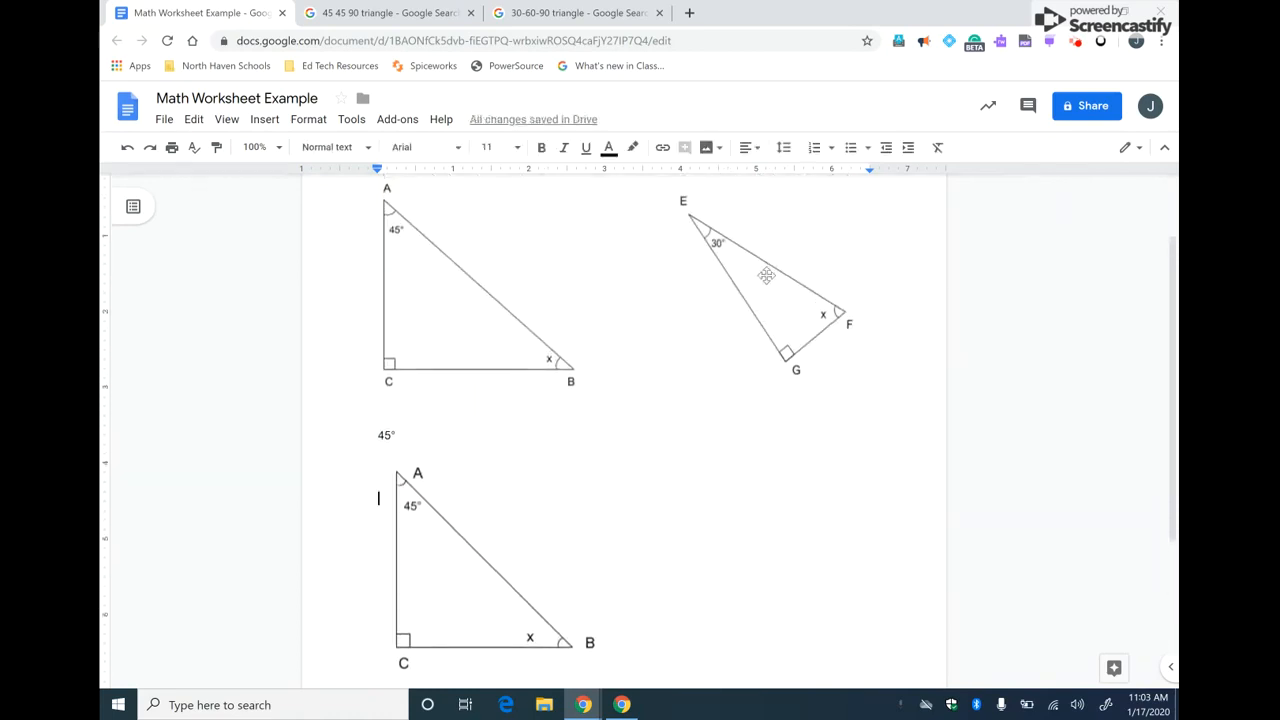
scroll(766, 275, down, 2)
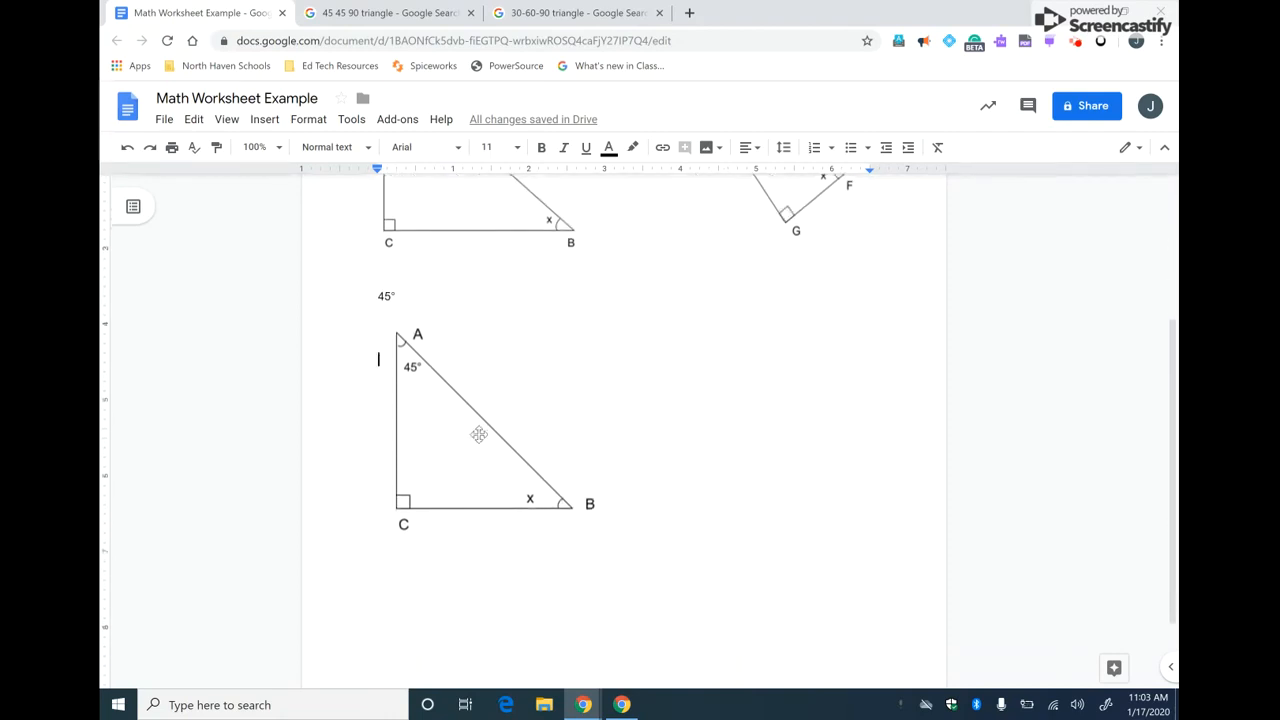
click(480, 441)
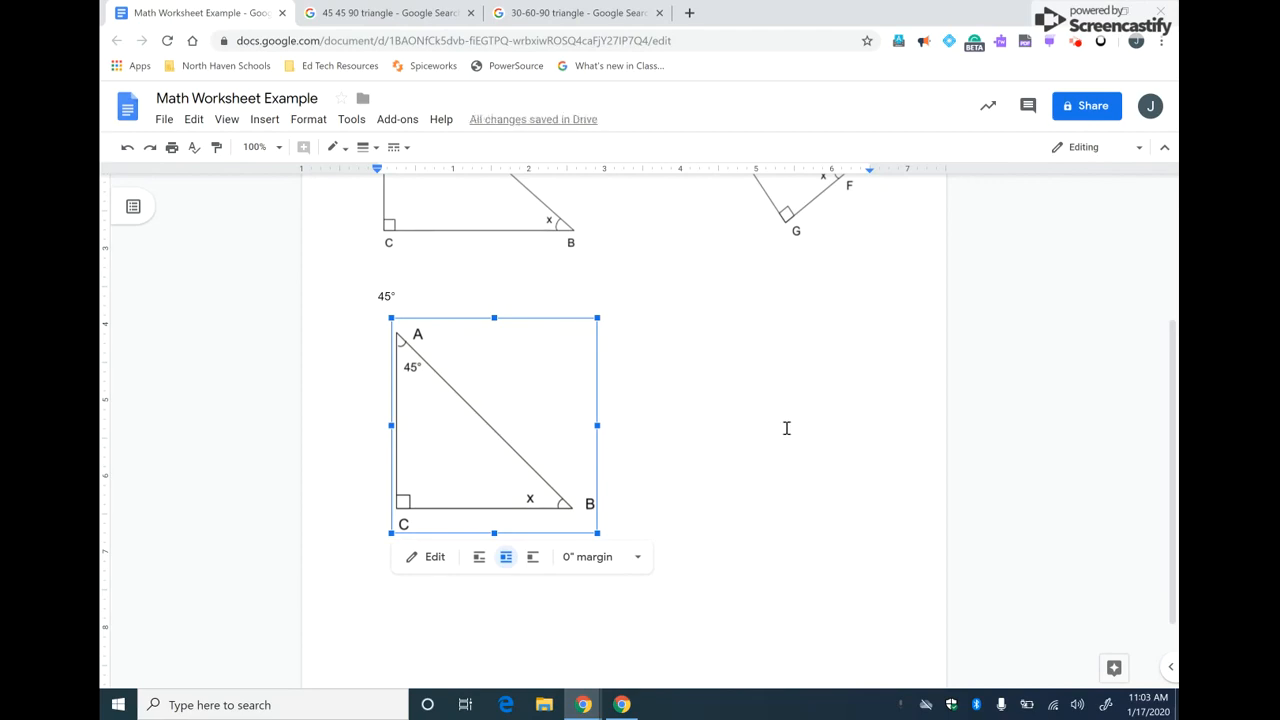
right_click(462, 383)
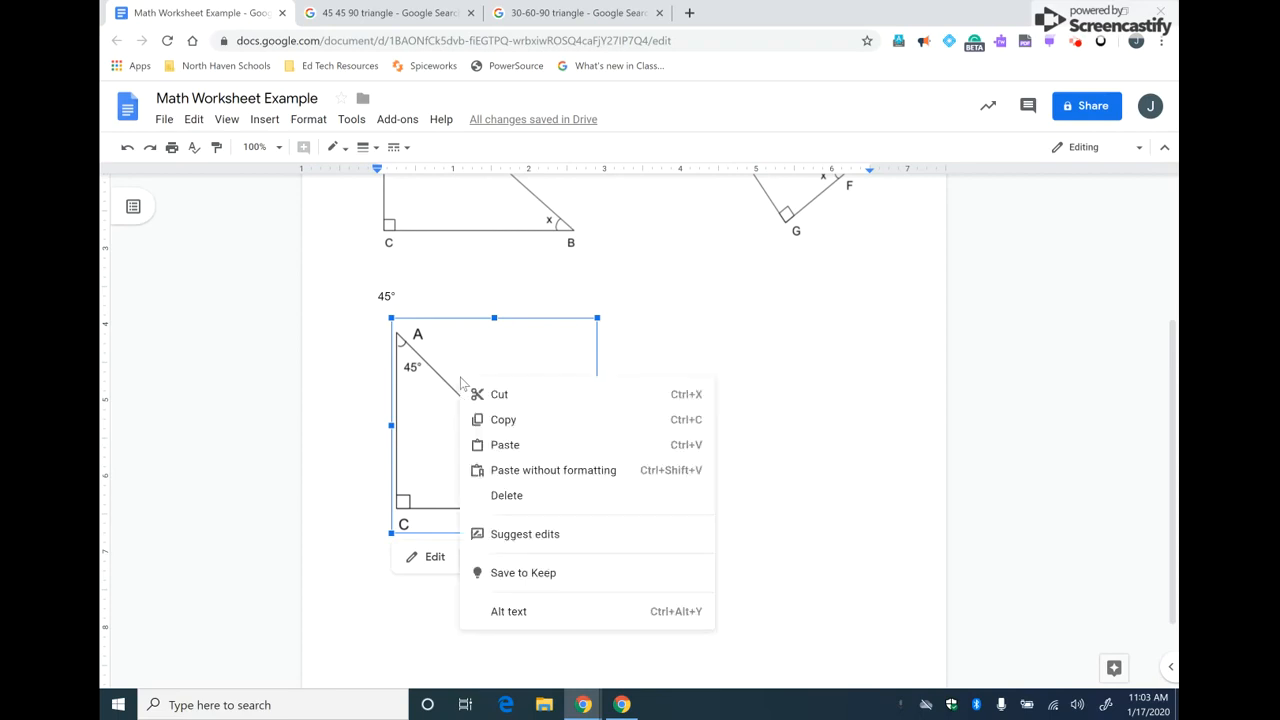
click(503, 420)
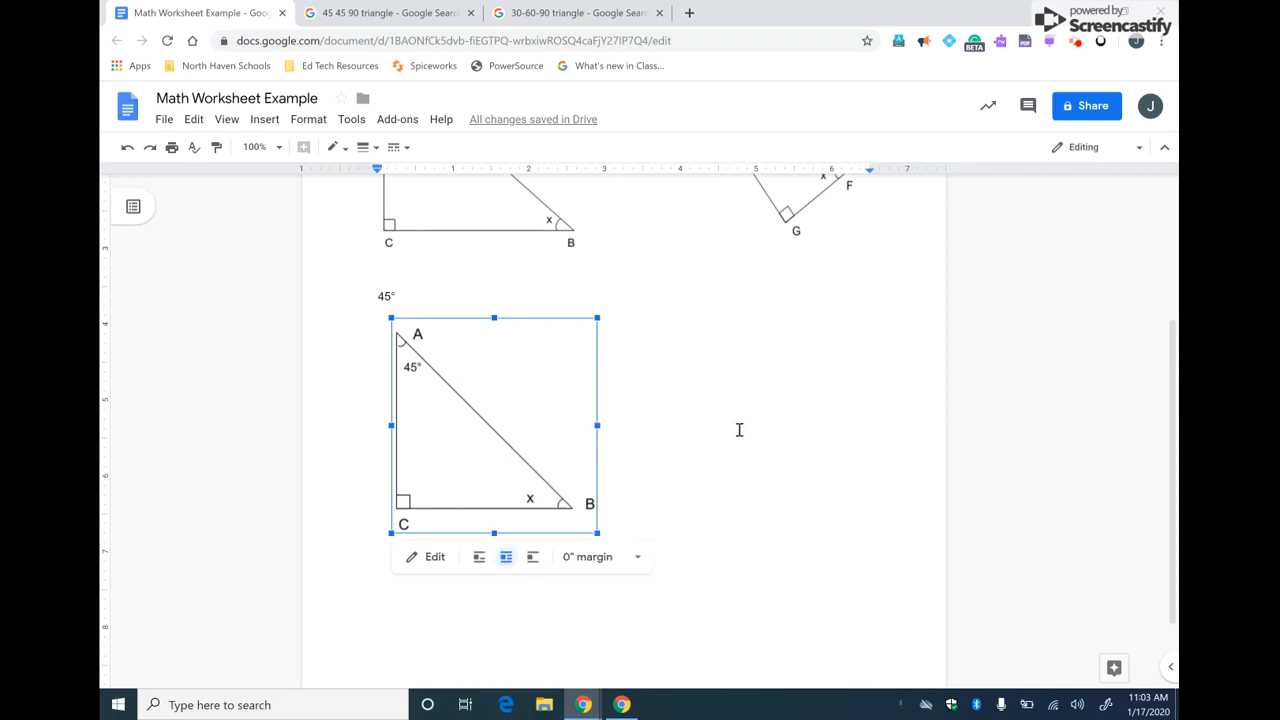
click(739, 430)
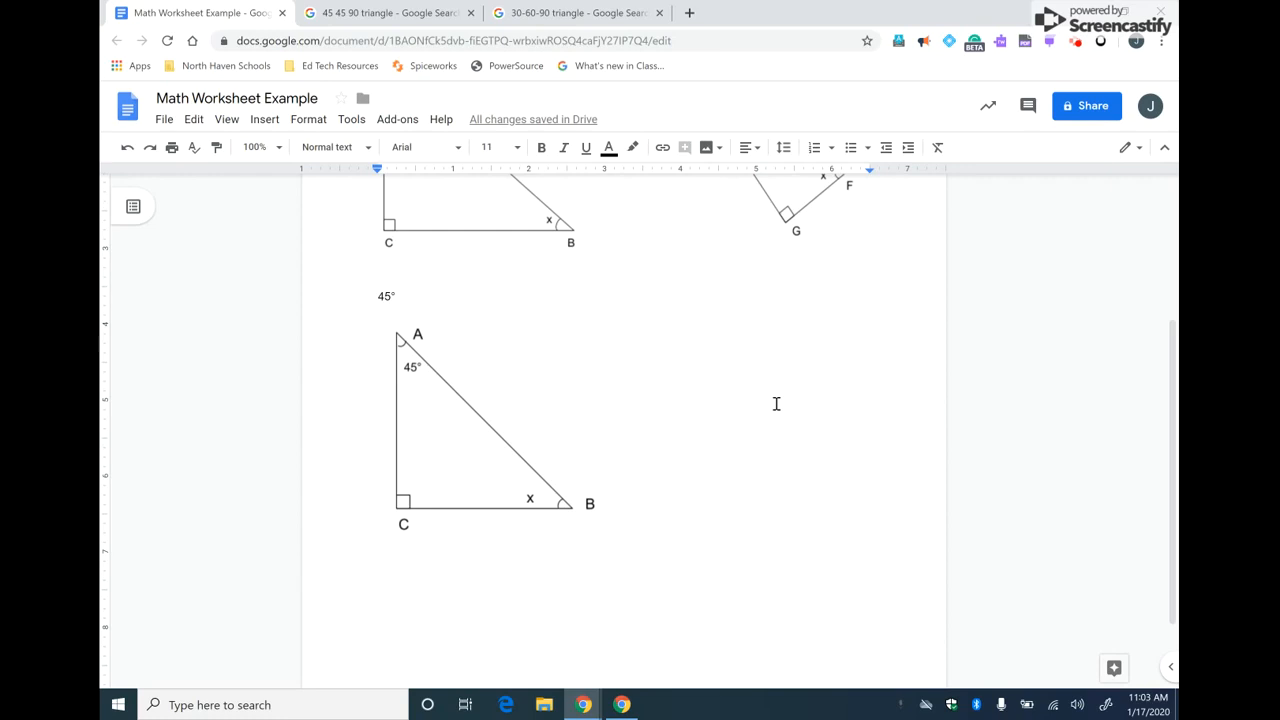
key(ctrl+v)
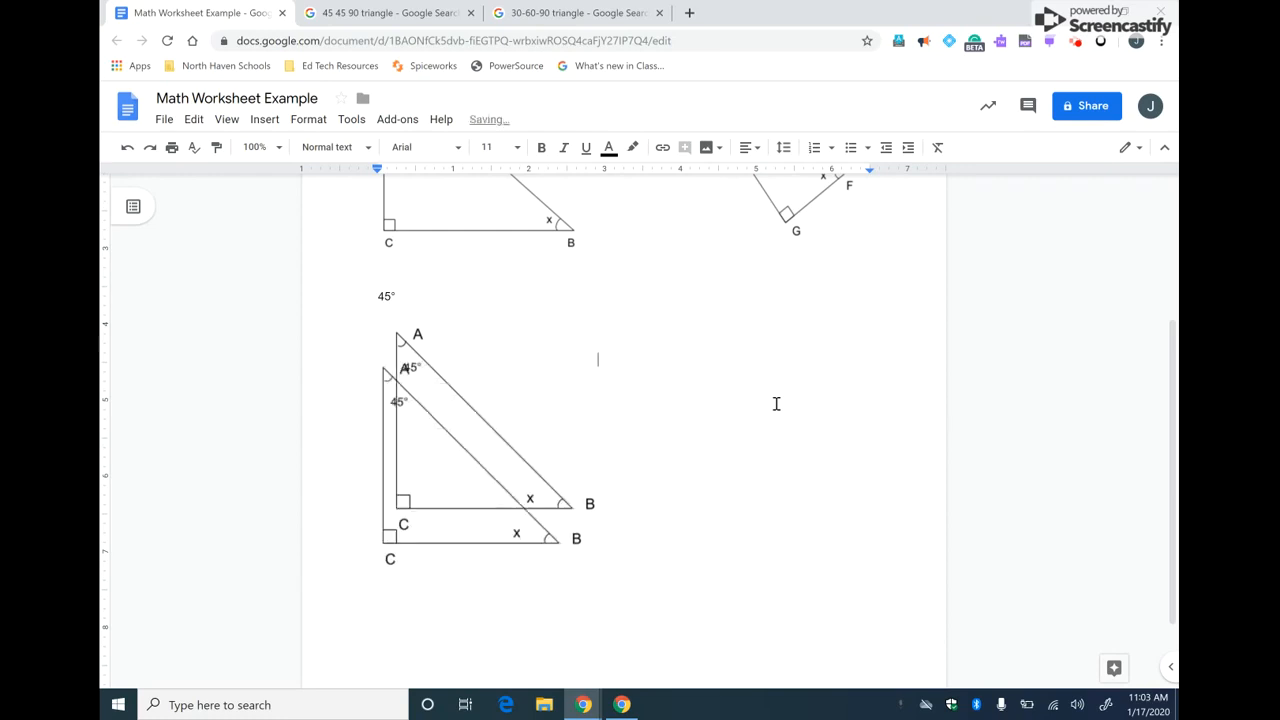
drag(447, 540, 761, 503)
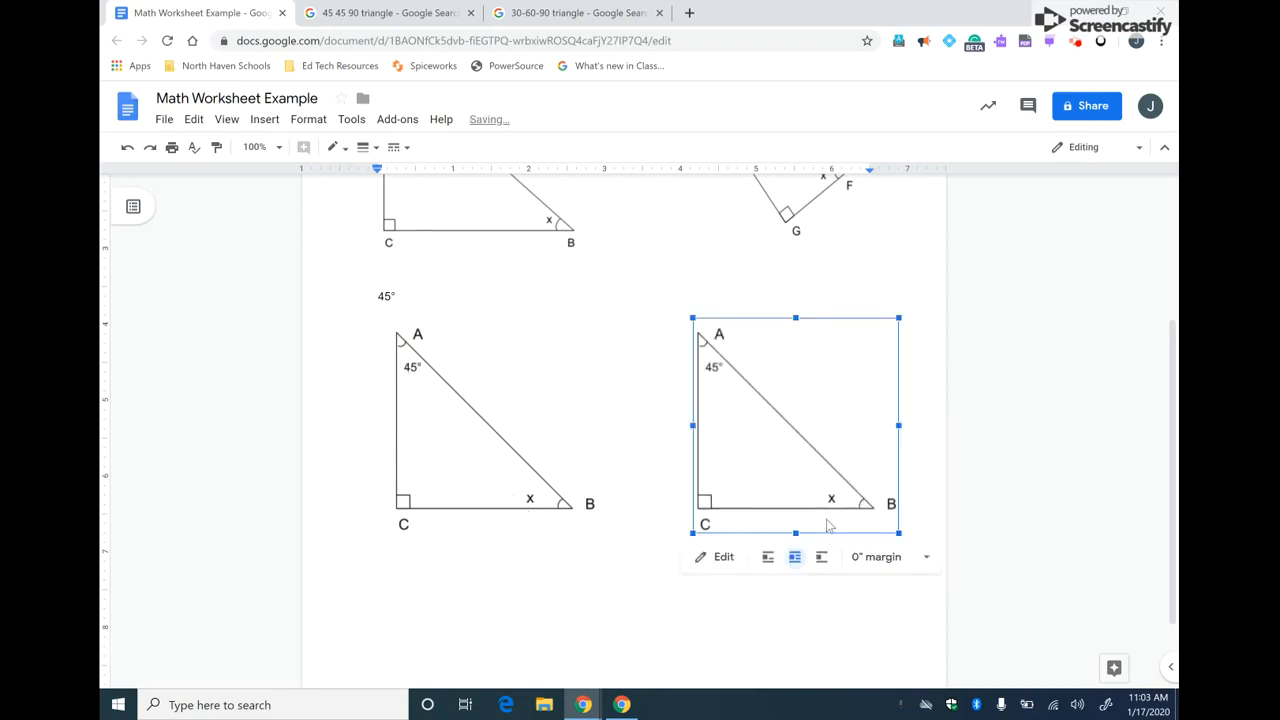
Open the copied drawing for editing, narrow the triangle to about half its width and refit the arc at vertex A.
click(716, 557)
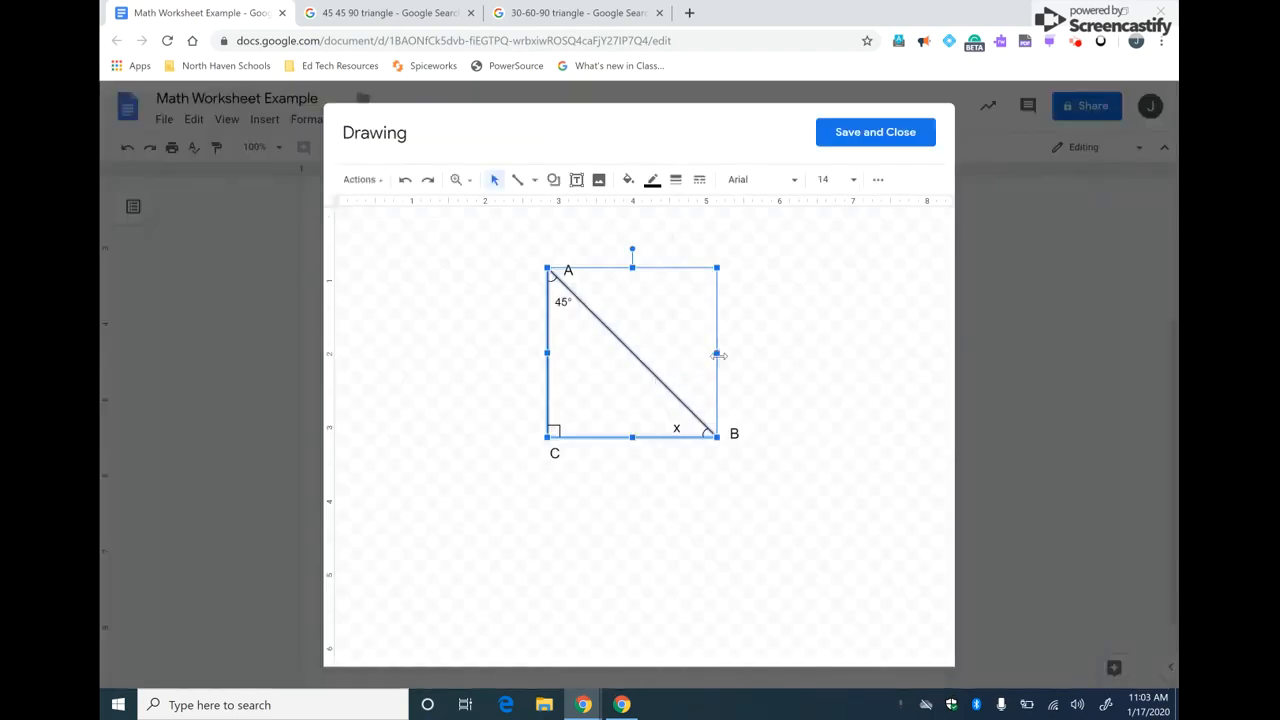
drag(716, 352, 634, 354)
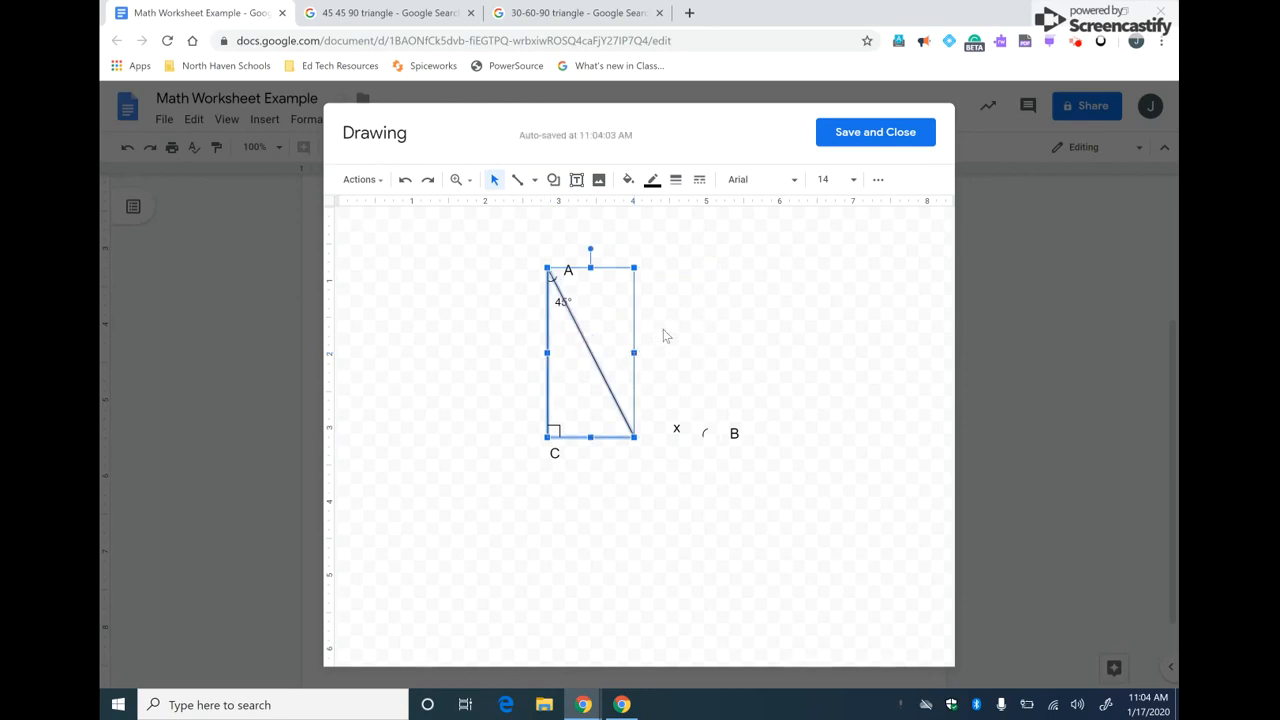
scroll(663, 329, up, 1)
scroll(663, 329, up, 3)
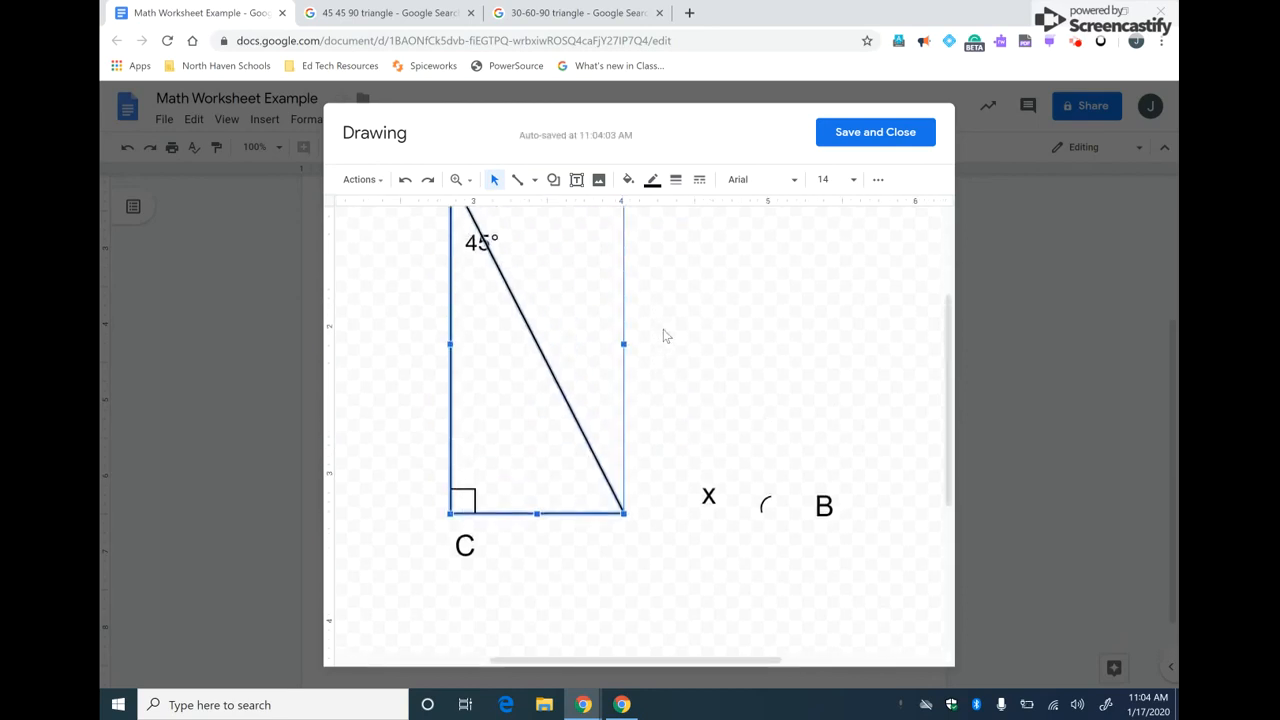
click(461, 309)
drag(470, 298, 458, 313)
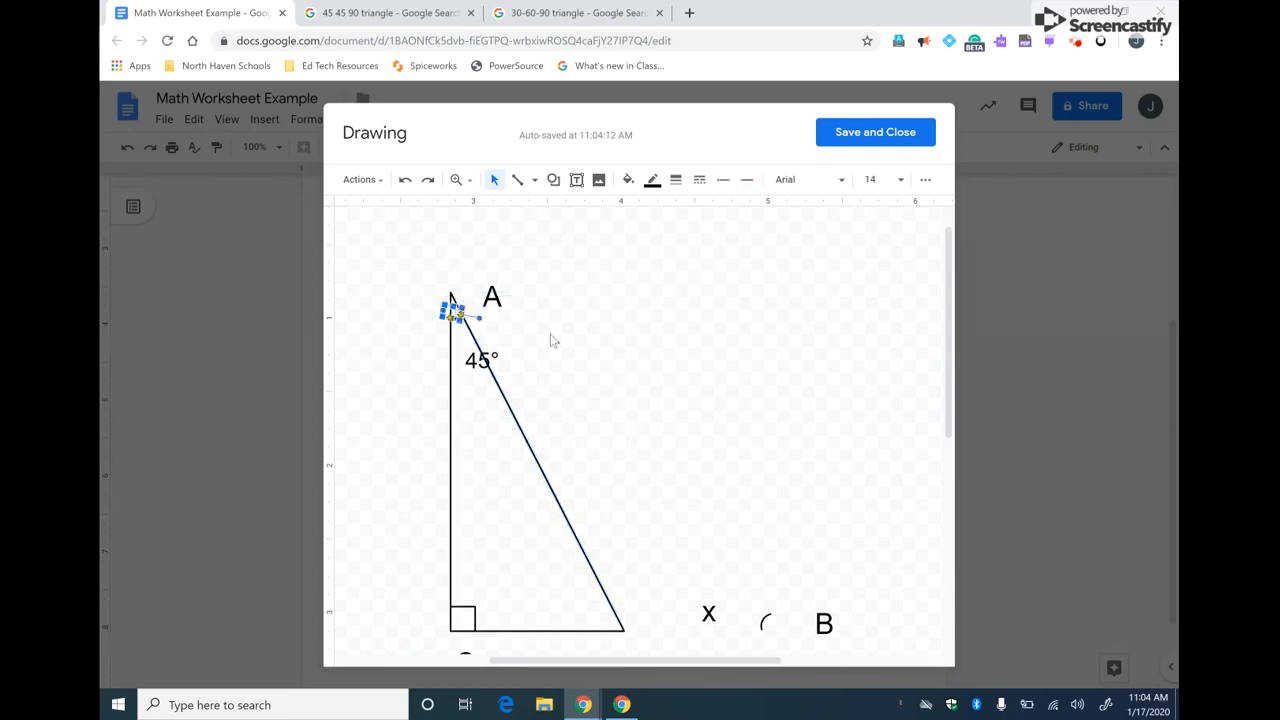
click(555, 342)
Change the 45° angle label to 30°, move it lower inside the triangle and size its text box to fit on one line.
scroll(604, 393, down, 3)
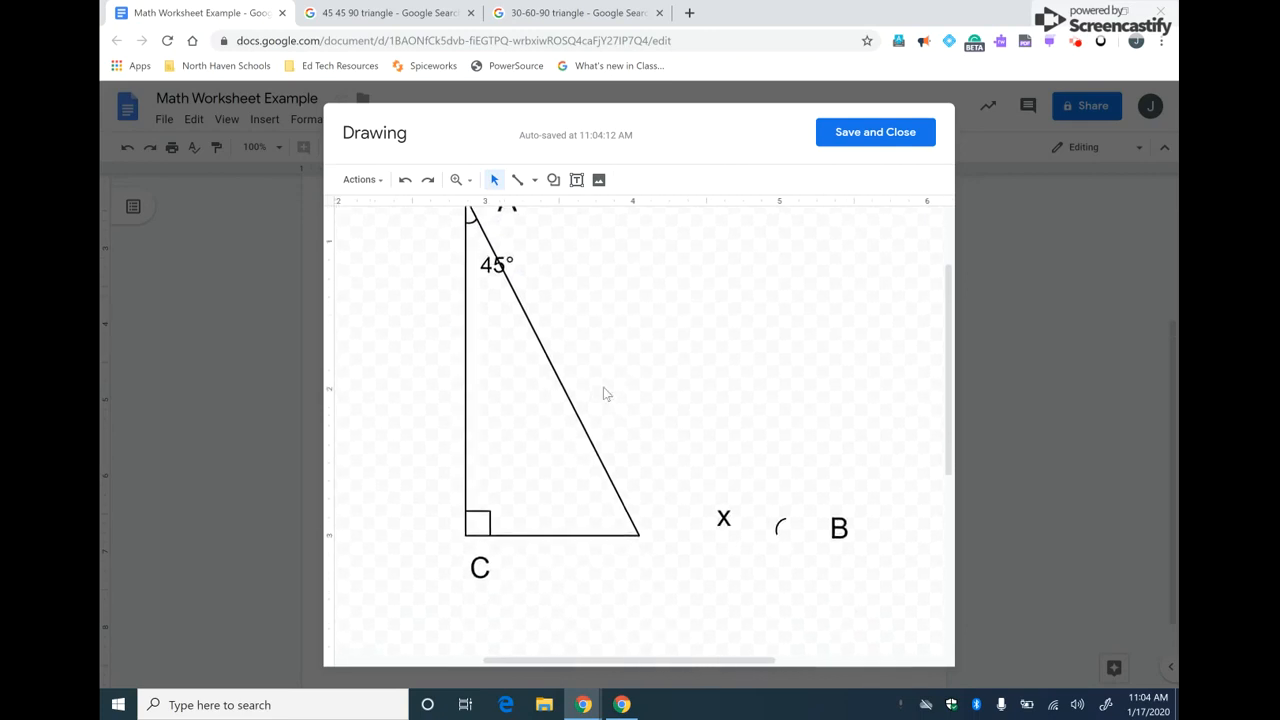
scroll(604, 393, up, 1)
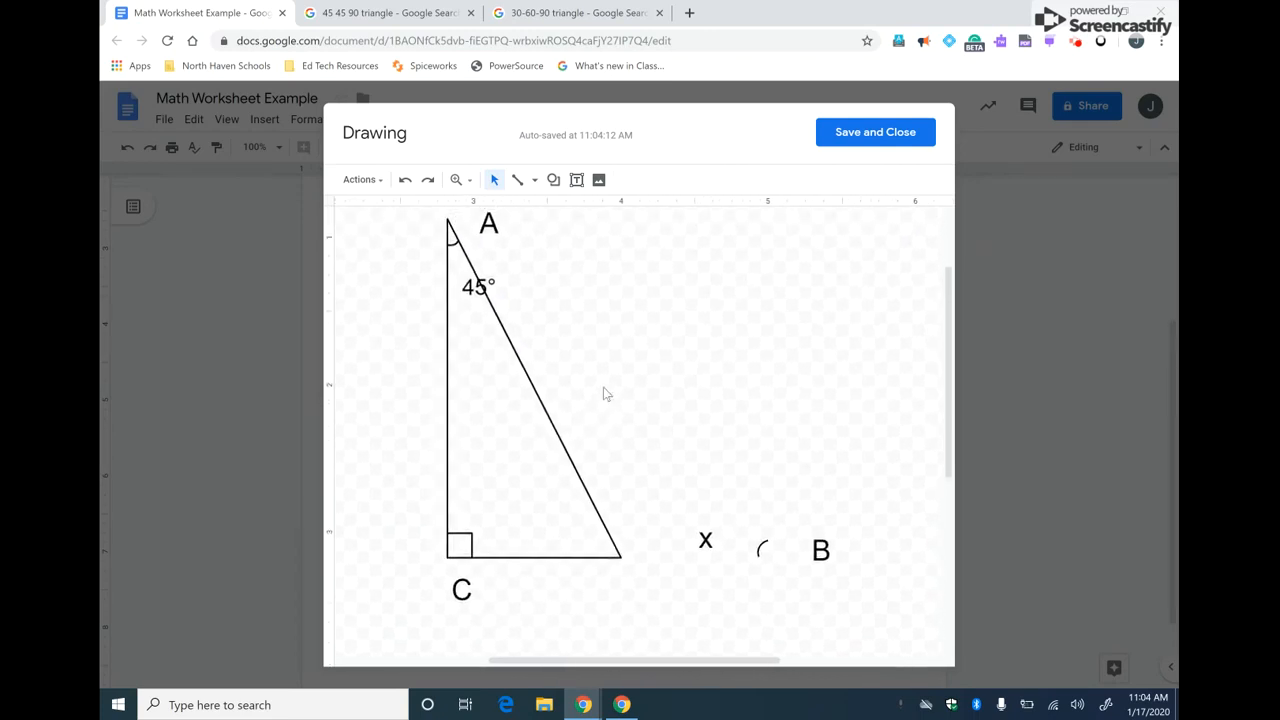
click(467, 305)
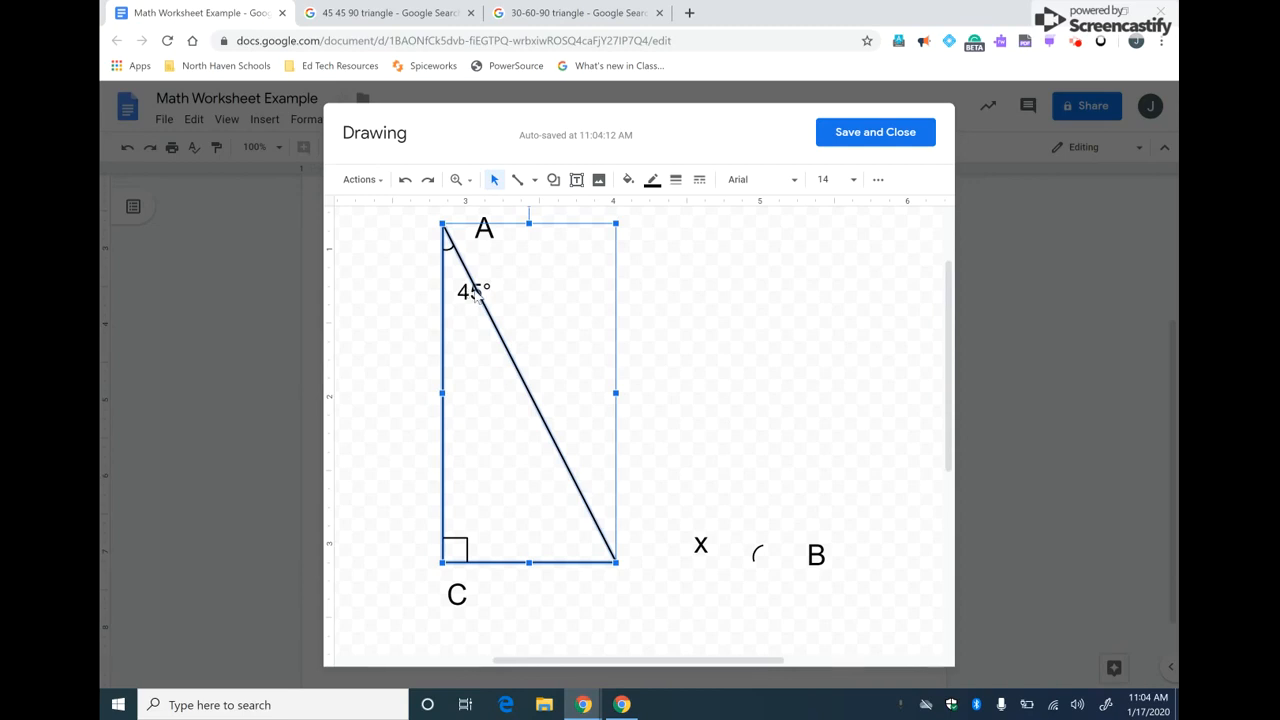
double_click(486, 289)
key(BackSpace)
key(BackSpace)
text(30)
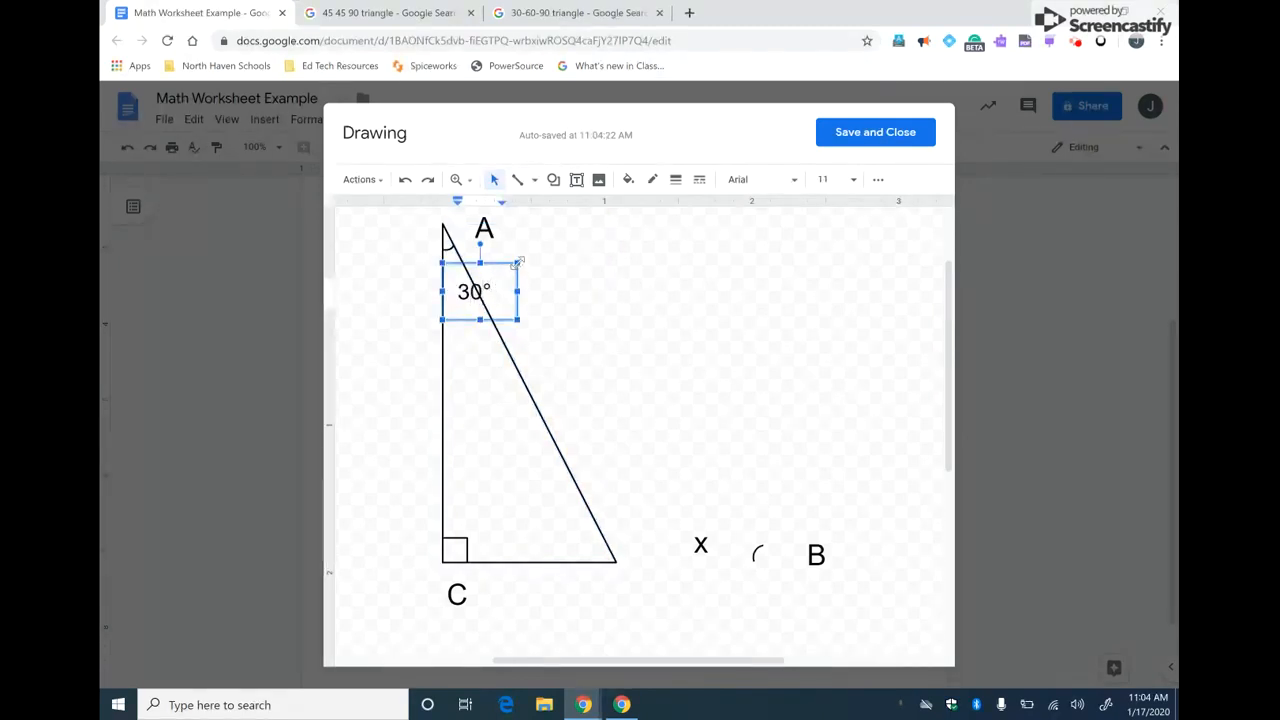
mouse_move(519, 261)
mouse_down()
mouse_move(497, 269)
mouse_move(507, 266)
mouse_up()
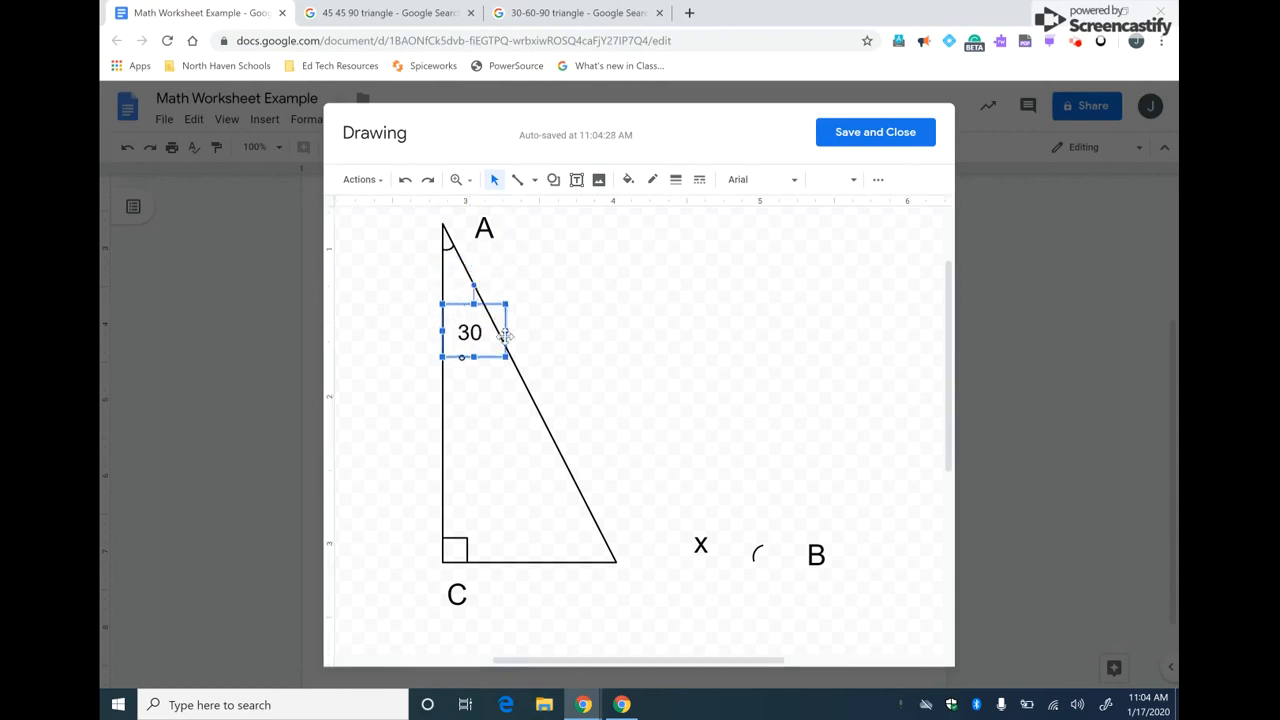
drag(507, 328, 518, 330)
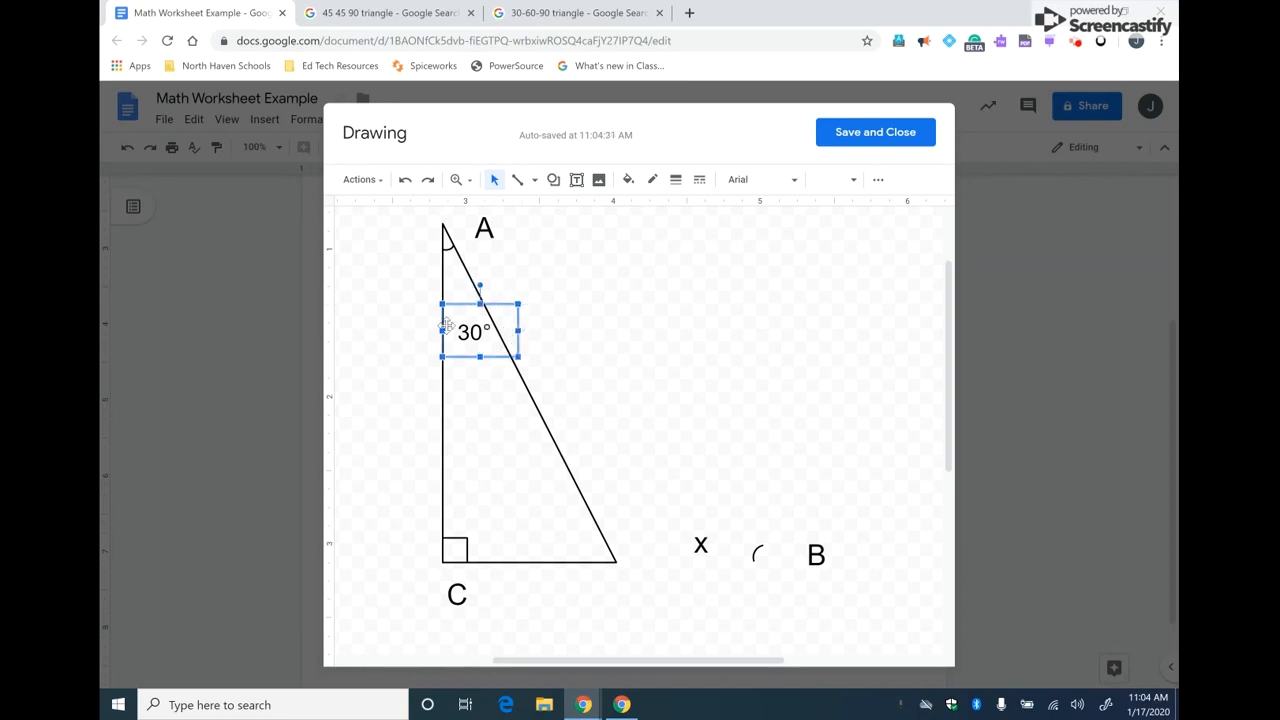
Move the detached angle arc to the narrowed triangle's acute base vertex and align it between the two sides.
drag(757, 550, 598, 549)
scroll(728, 533, up, 1)
scroll(597, 594, down, 2)
drag(545, 487, 553, 498)
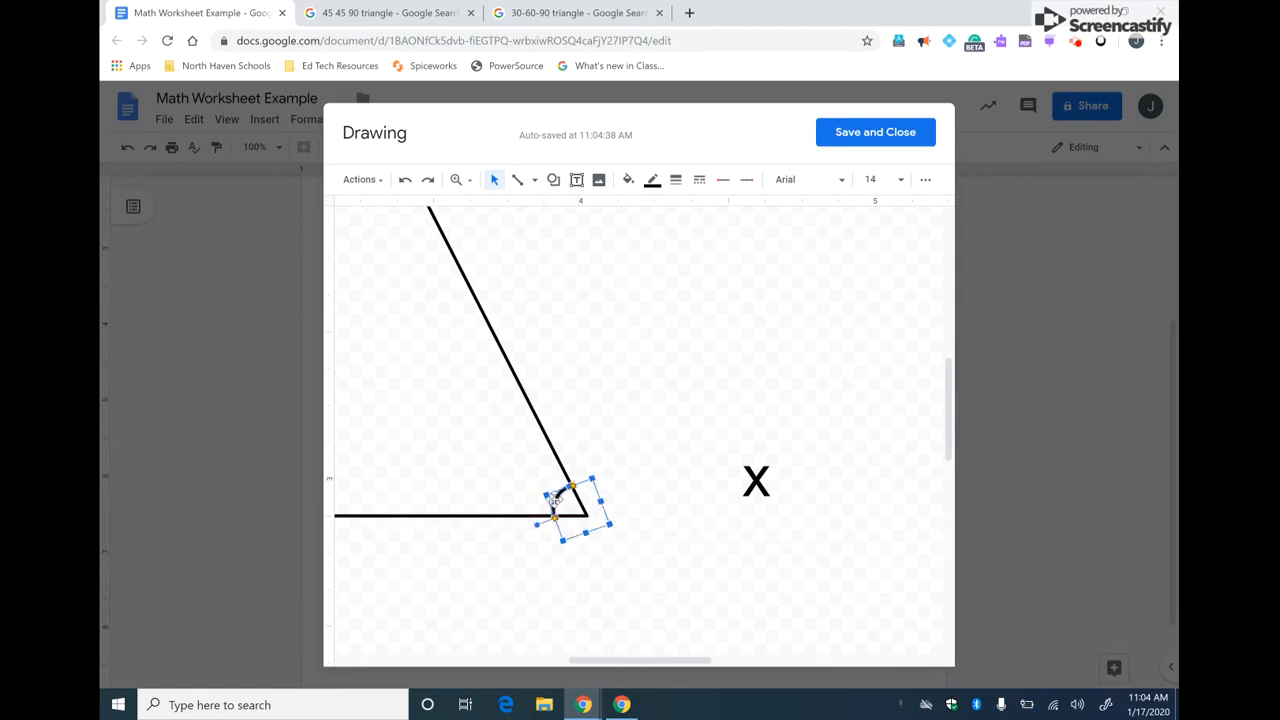
Move the x label inside the acute base angle and the B label just outside that vertex.
click(764, 480)
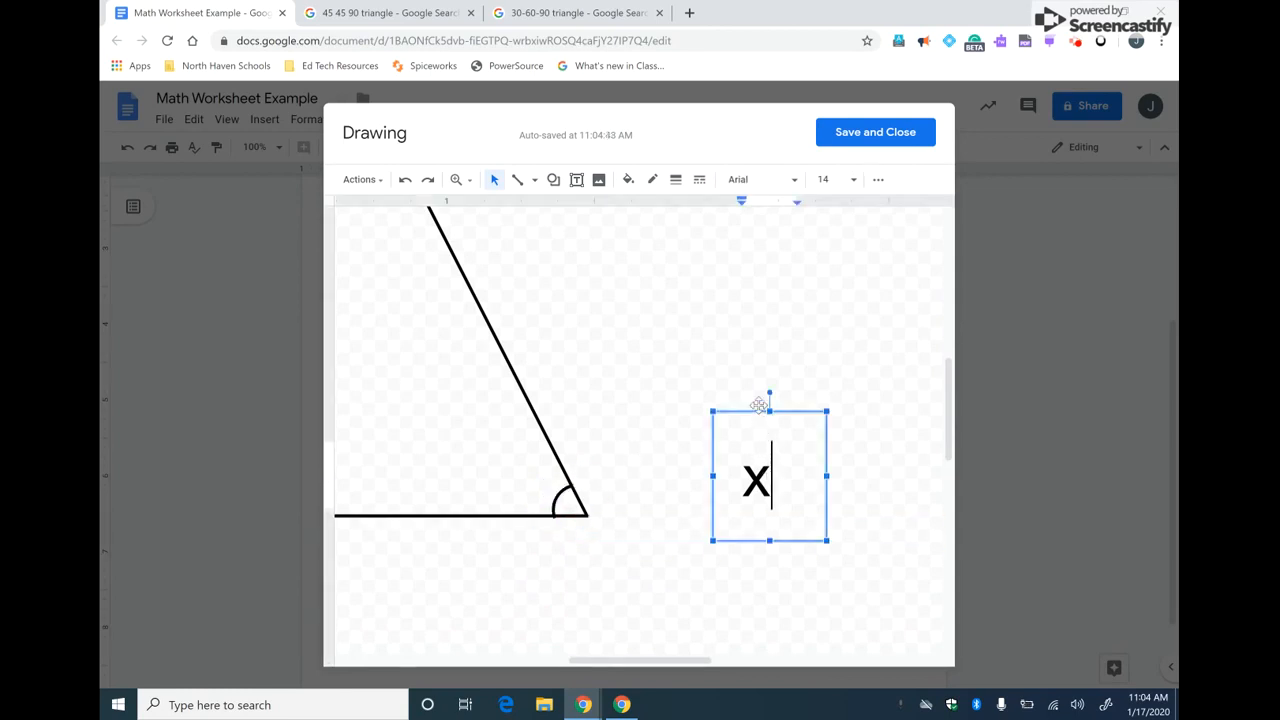
drag(480, 394, 472, 393)
click(660, 447)
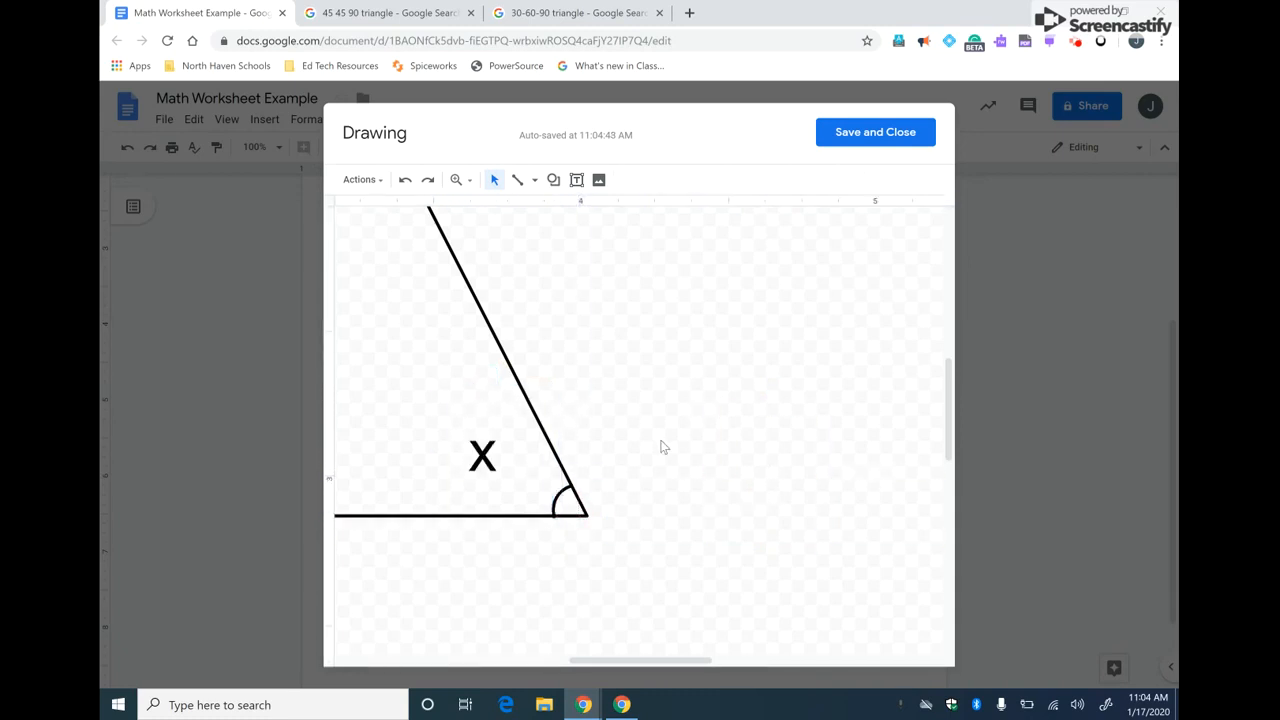
click(820, 462)
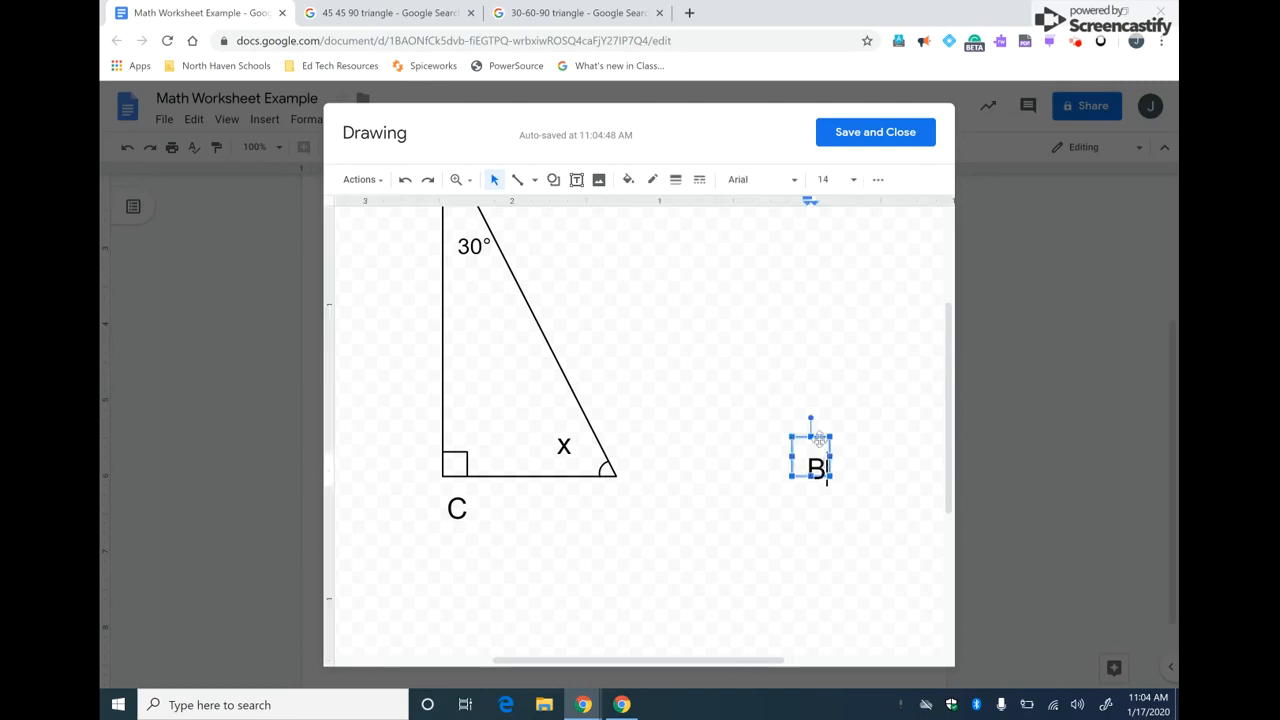
drag(819, 440, 651, 440)
Relabel the triangle's vertices, changing A to E, B to F and C to G.
scroll(696, 355, up, 3)
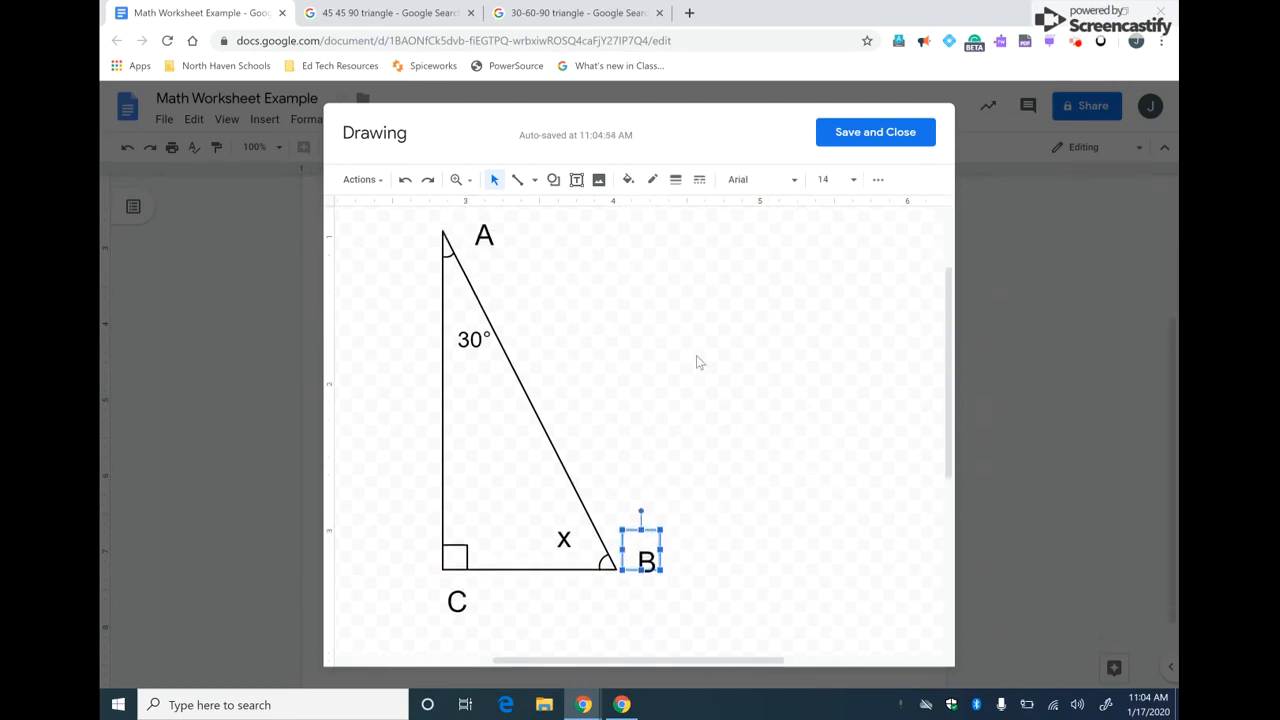
click(484, 268)
key(BackSpace)
text(E)
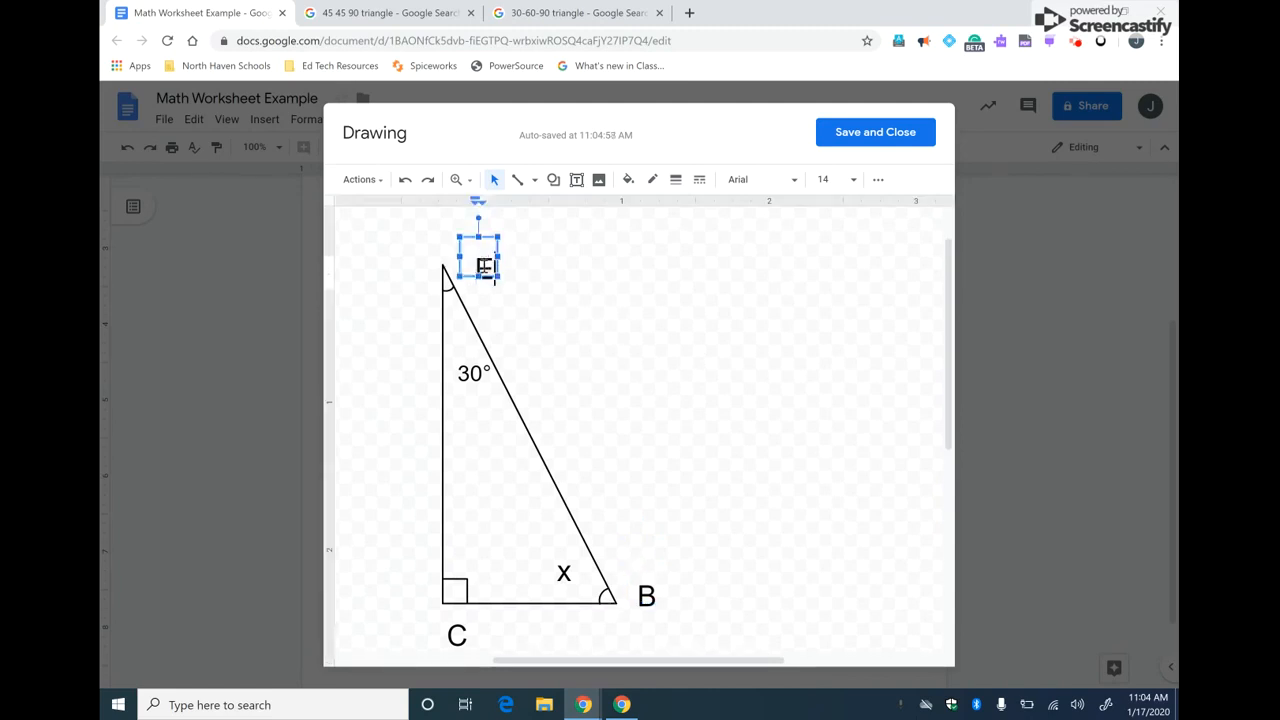
scroll(594, 354, down, 3)
click(647, 452)
key(BackSpace)
text(F)
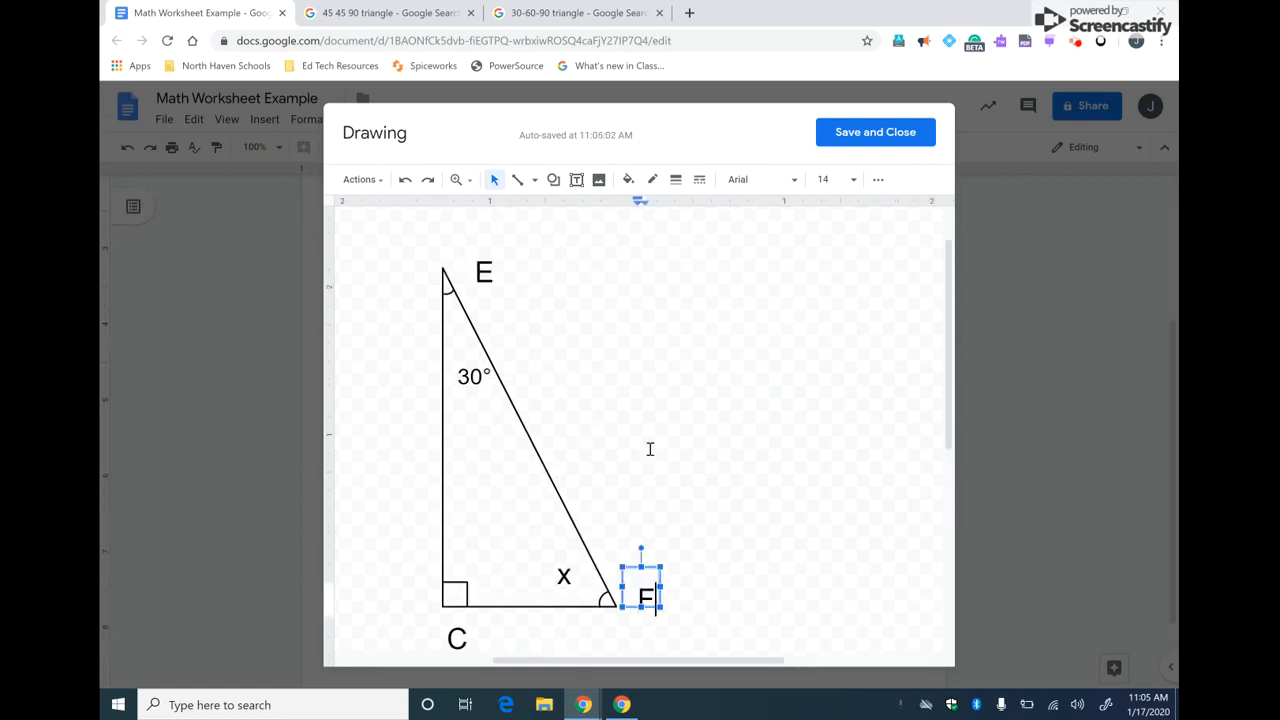
click(458, 640)
key(BackSpace)
text(G)
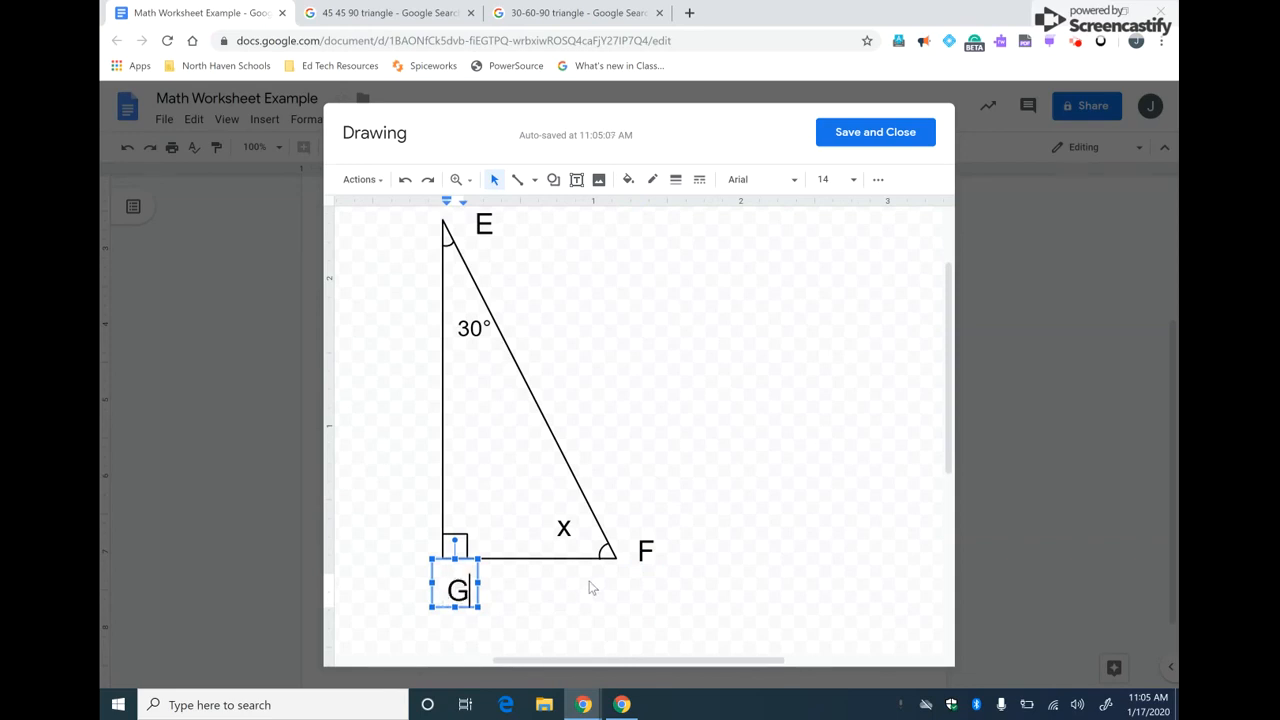
click(705, 444)
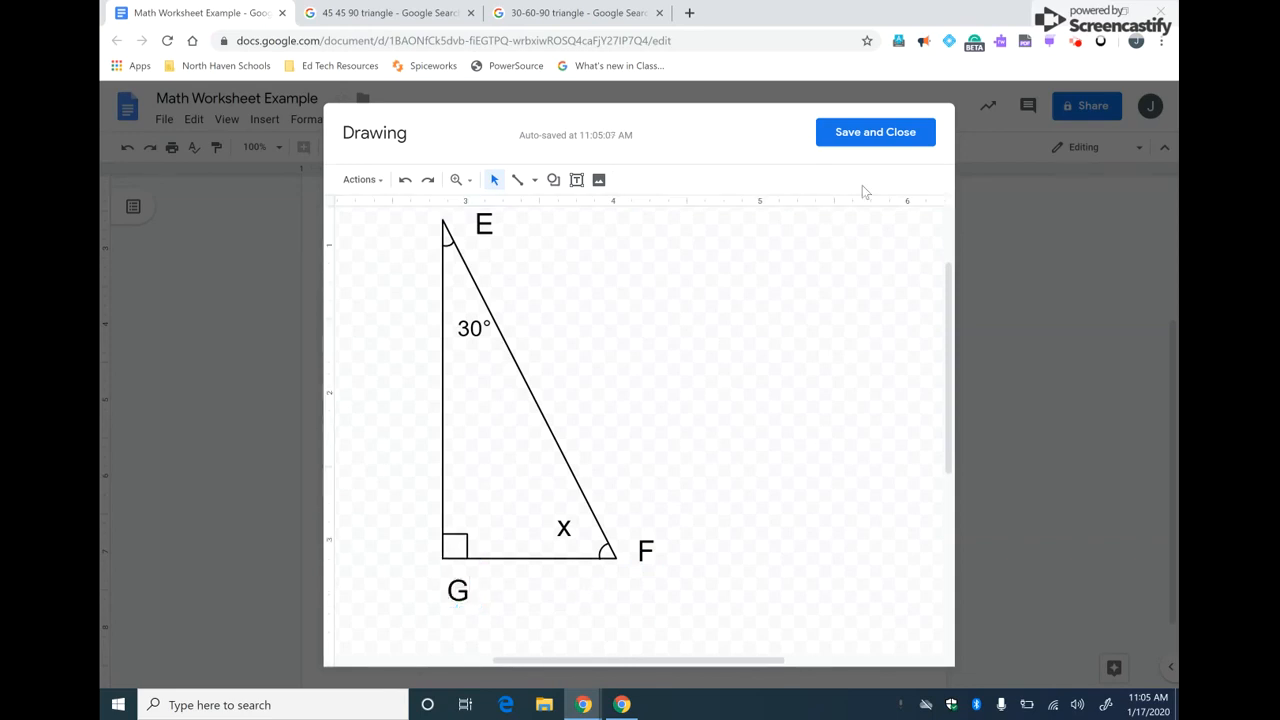
Save and close the drawing, scale it down in the document and shift it slightly right and up.
click(890, 135)
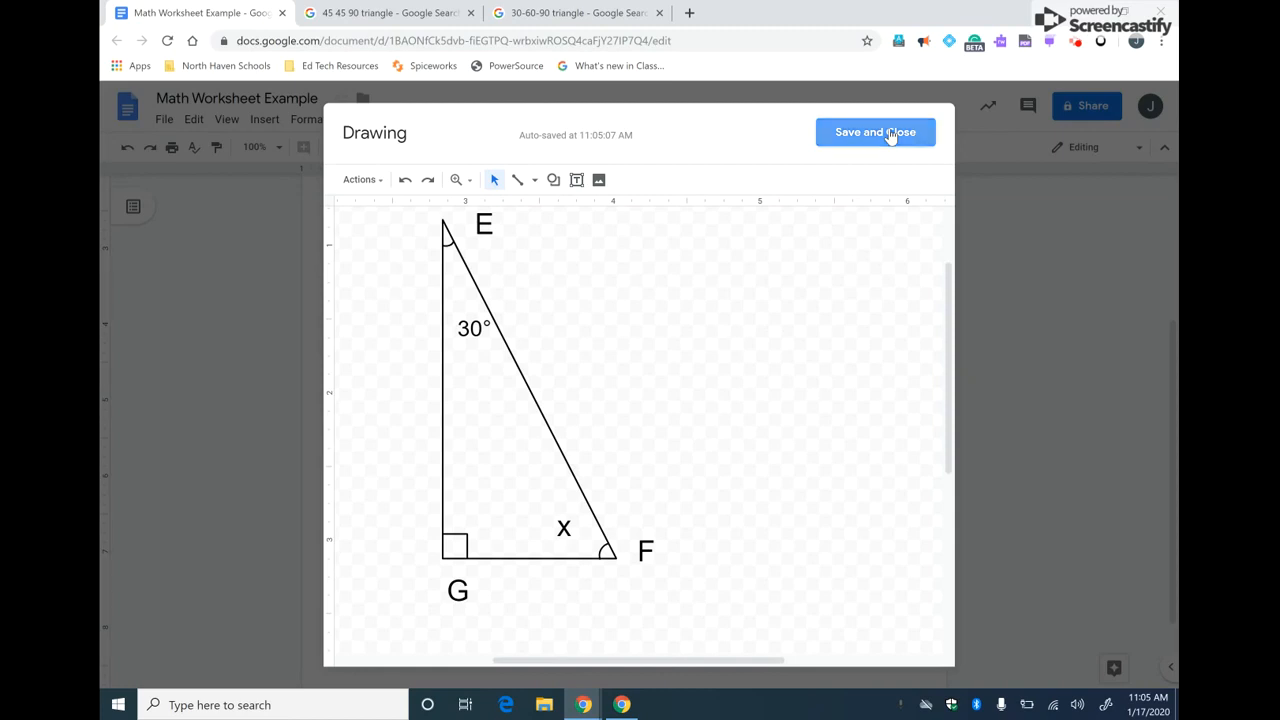
scroll(942, 539, down, 1)
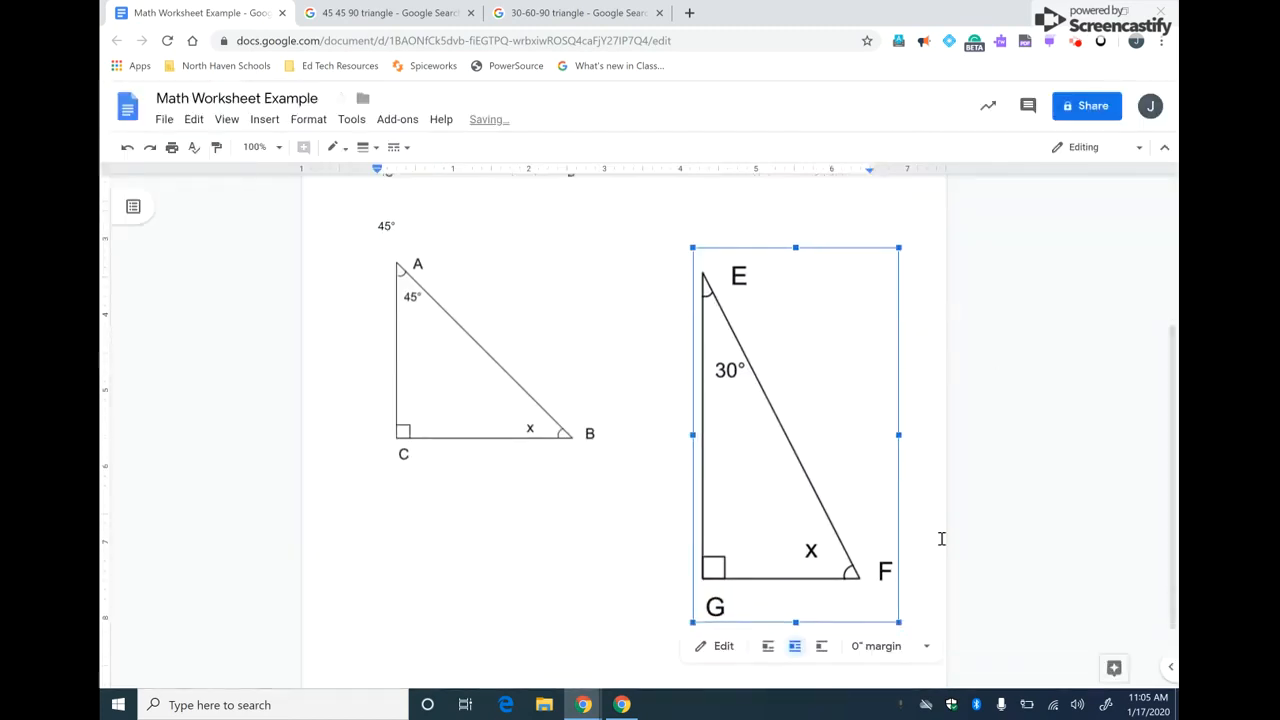
mouse_move(898, 603)
mouse_down()
mouse_move(791, 409)
mouse_move(795, 430)
mouse_up()
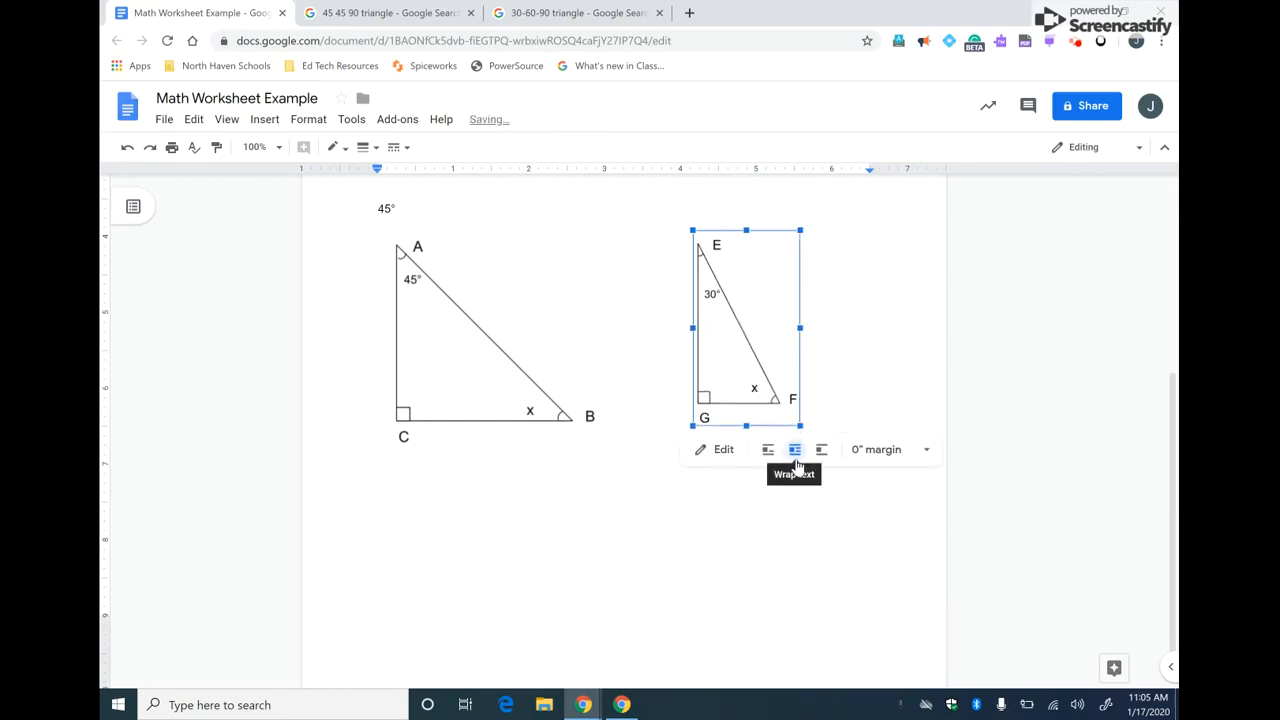
click(858, 553)
mouse_move(749, 371)
mouse_down()
mouse_move(800, 378)
mouse_move(768, 364)
mouse_up()
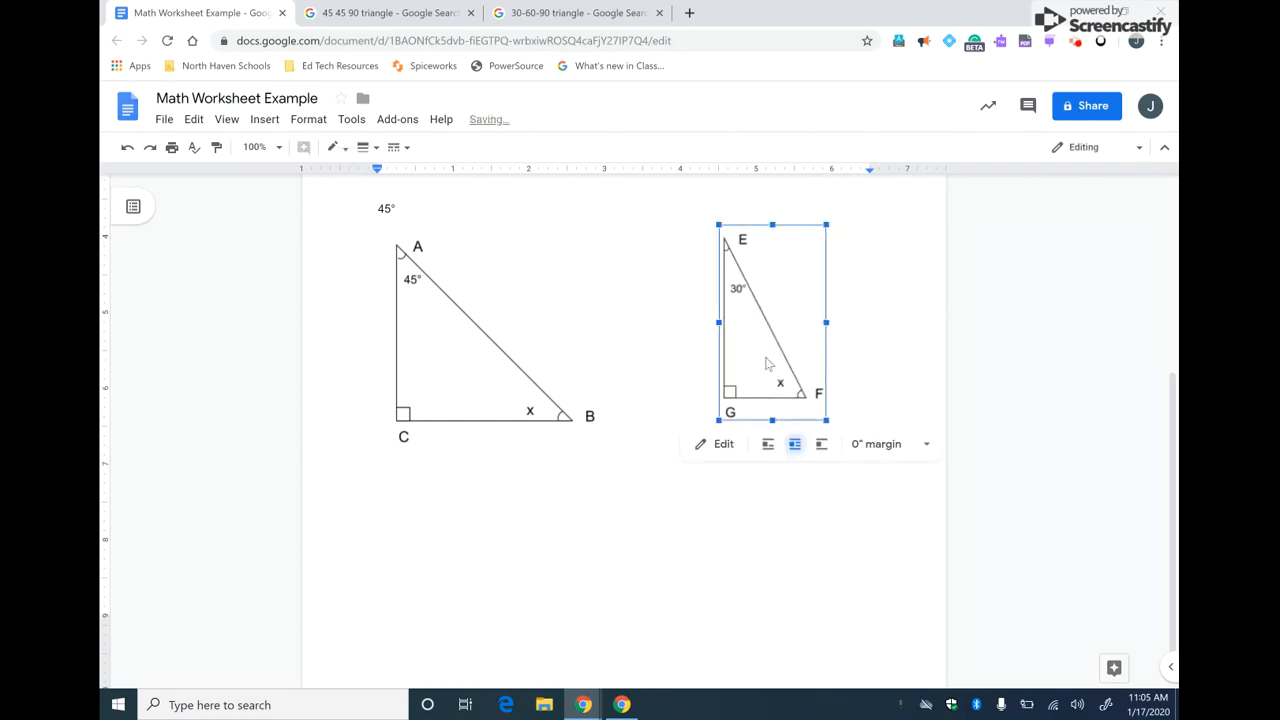
Reopen the 30° triangle drawing, select all its parts and rotate them together counterclockwise to tilt the triangle.
click(714, 446)
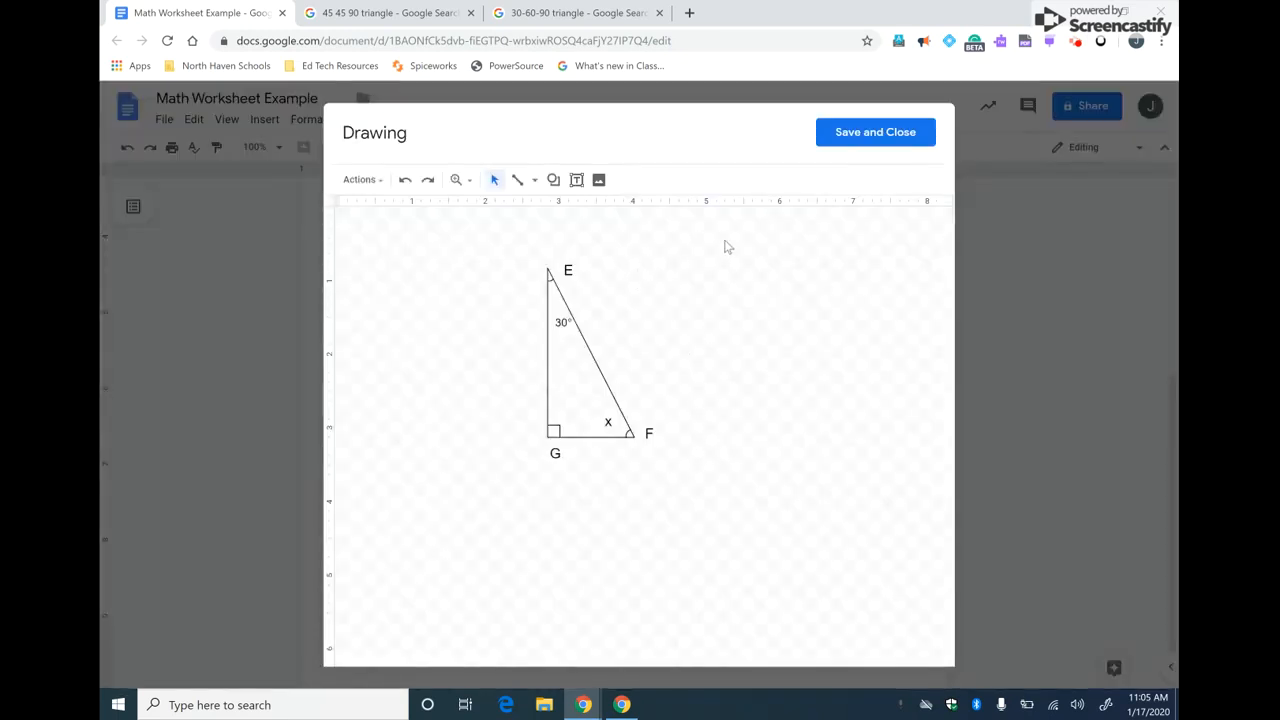
drag(714, 247, 448, 489)
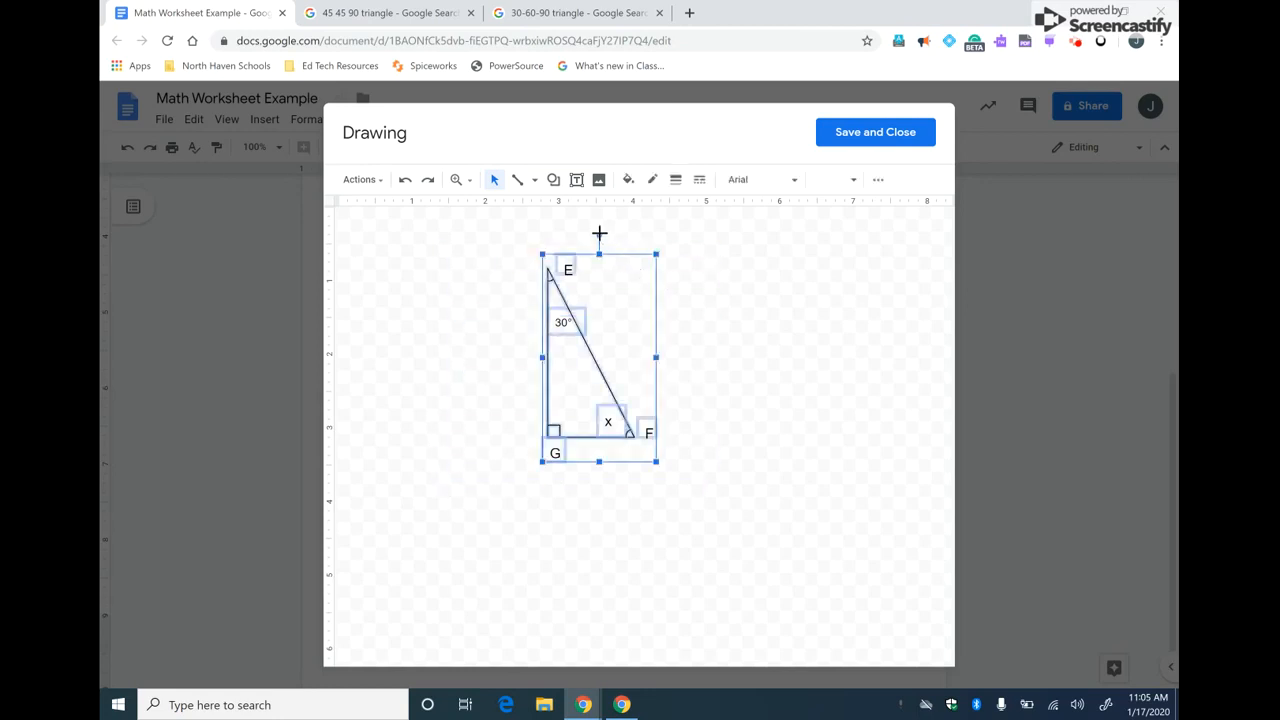
drag(599, 235, 523, 262)
click(772, 408)
Rotate the E, F, G, x and 30° labels individually so that they read upright on the tilted triangle.
click(531, 296)
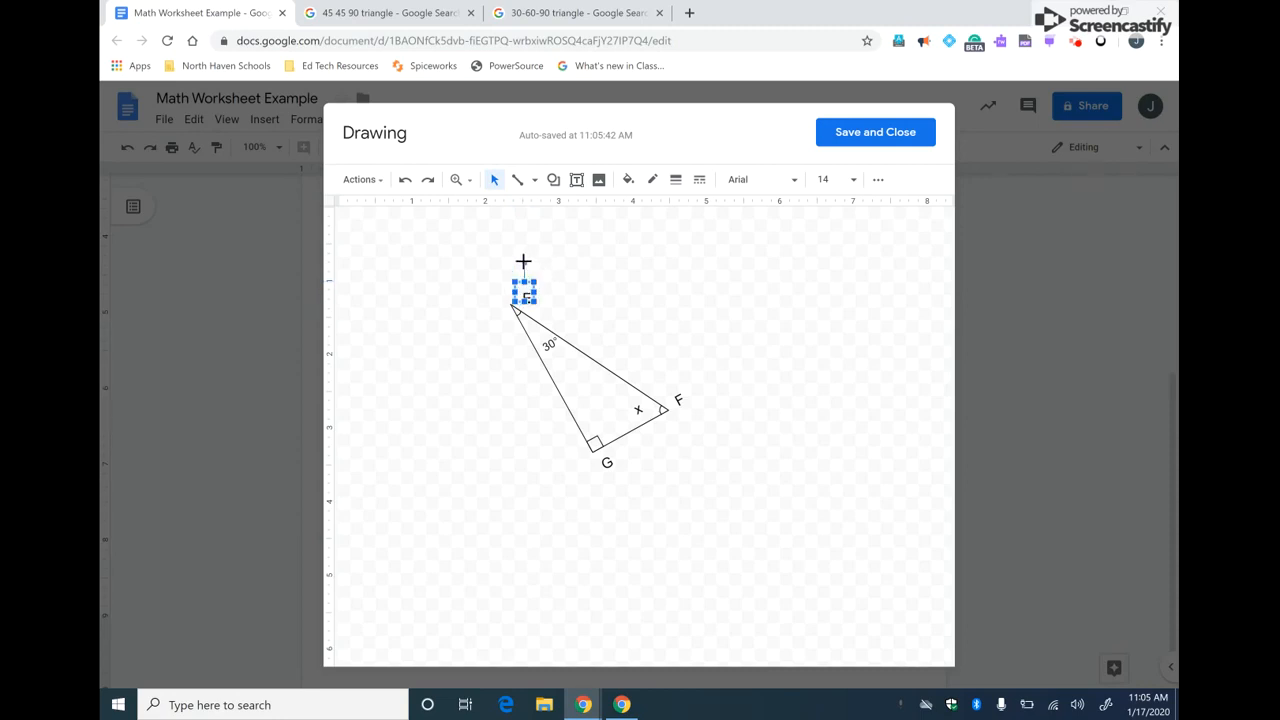
click(678, 398)
drag(662, 369, 676, 368)
drag(678, 368, 674, 366)
click(609, 466)
drag(588, 432, 603, 429)
click(639, 408)
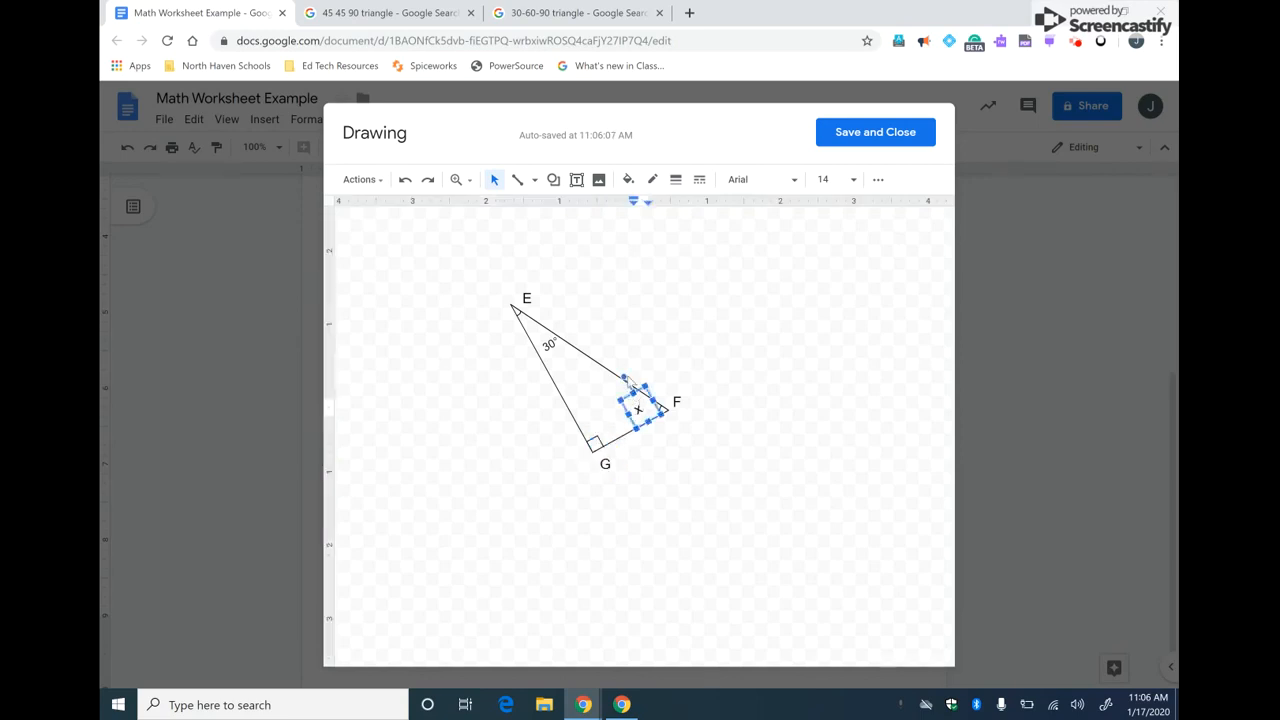
drag(625, 379, 637, 376)
click(540, 322)
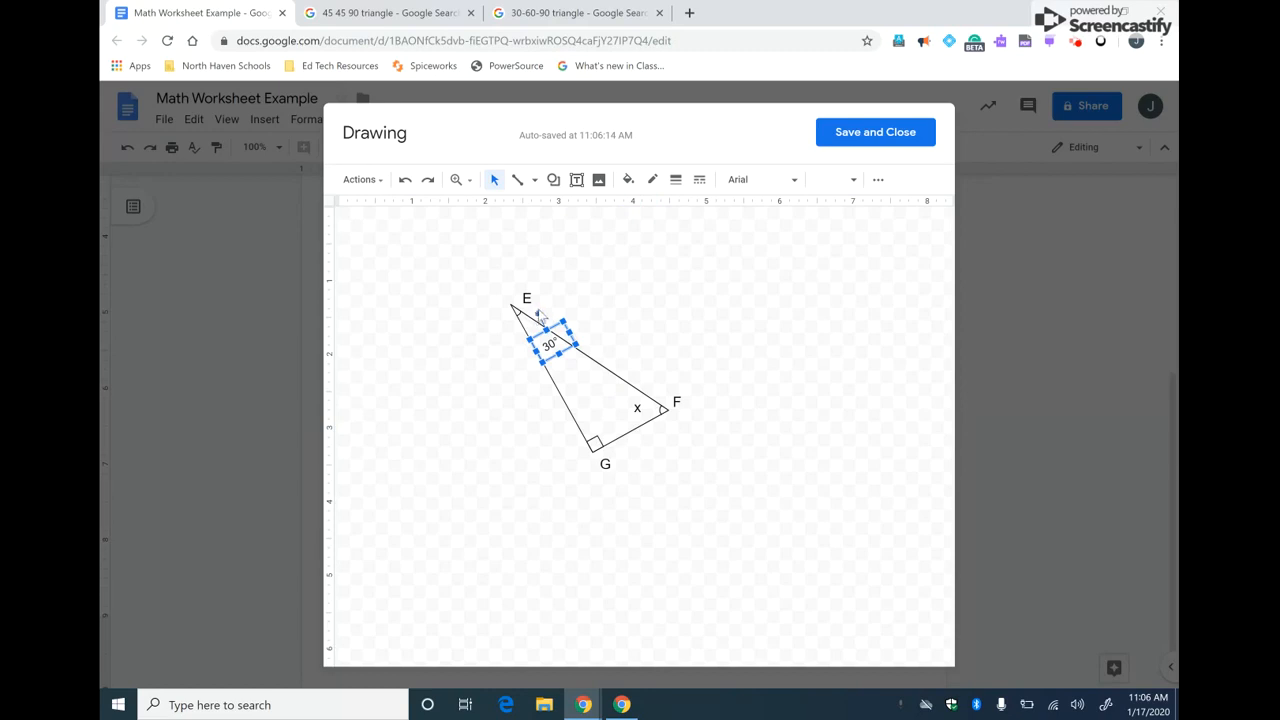